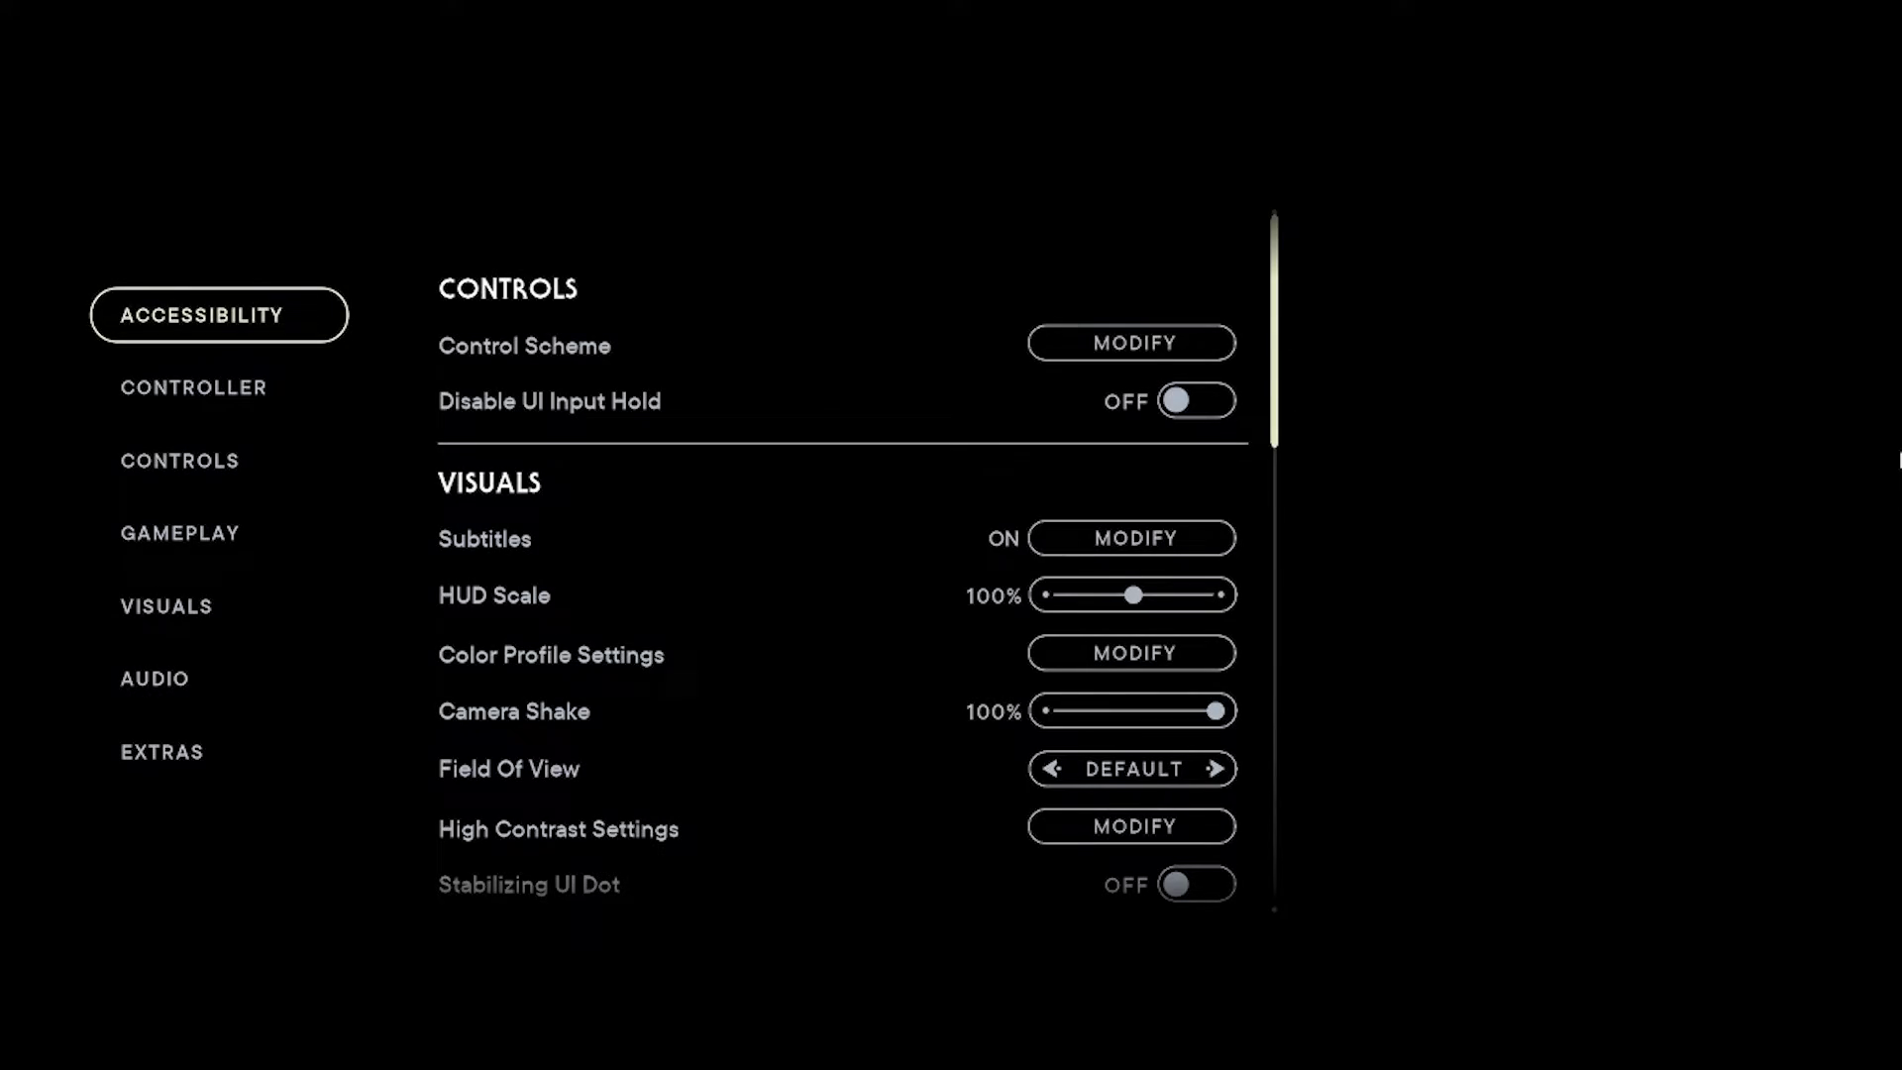
{"action": "key", "text": "Return"}
- Open the options and browse down the Accessibility settings past Gameplay toward Audio
{"action": "key", "text": "Down"}
{"action": "key", "text": "Down"}
{"action": "key", "text": "Down"}
{"action": "key", "text": "Down"}
{"action": "key", "text": "Down"}
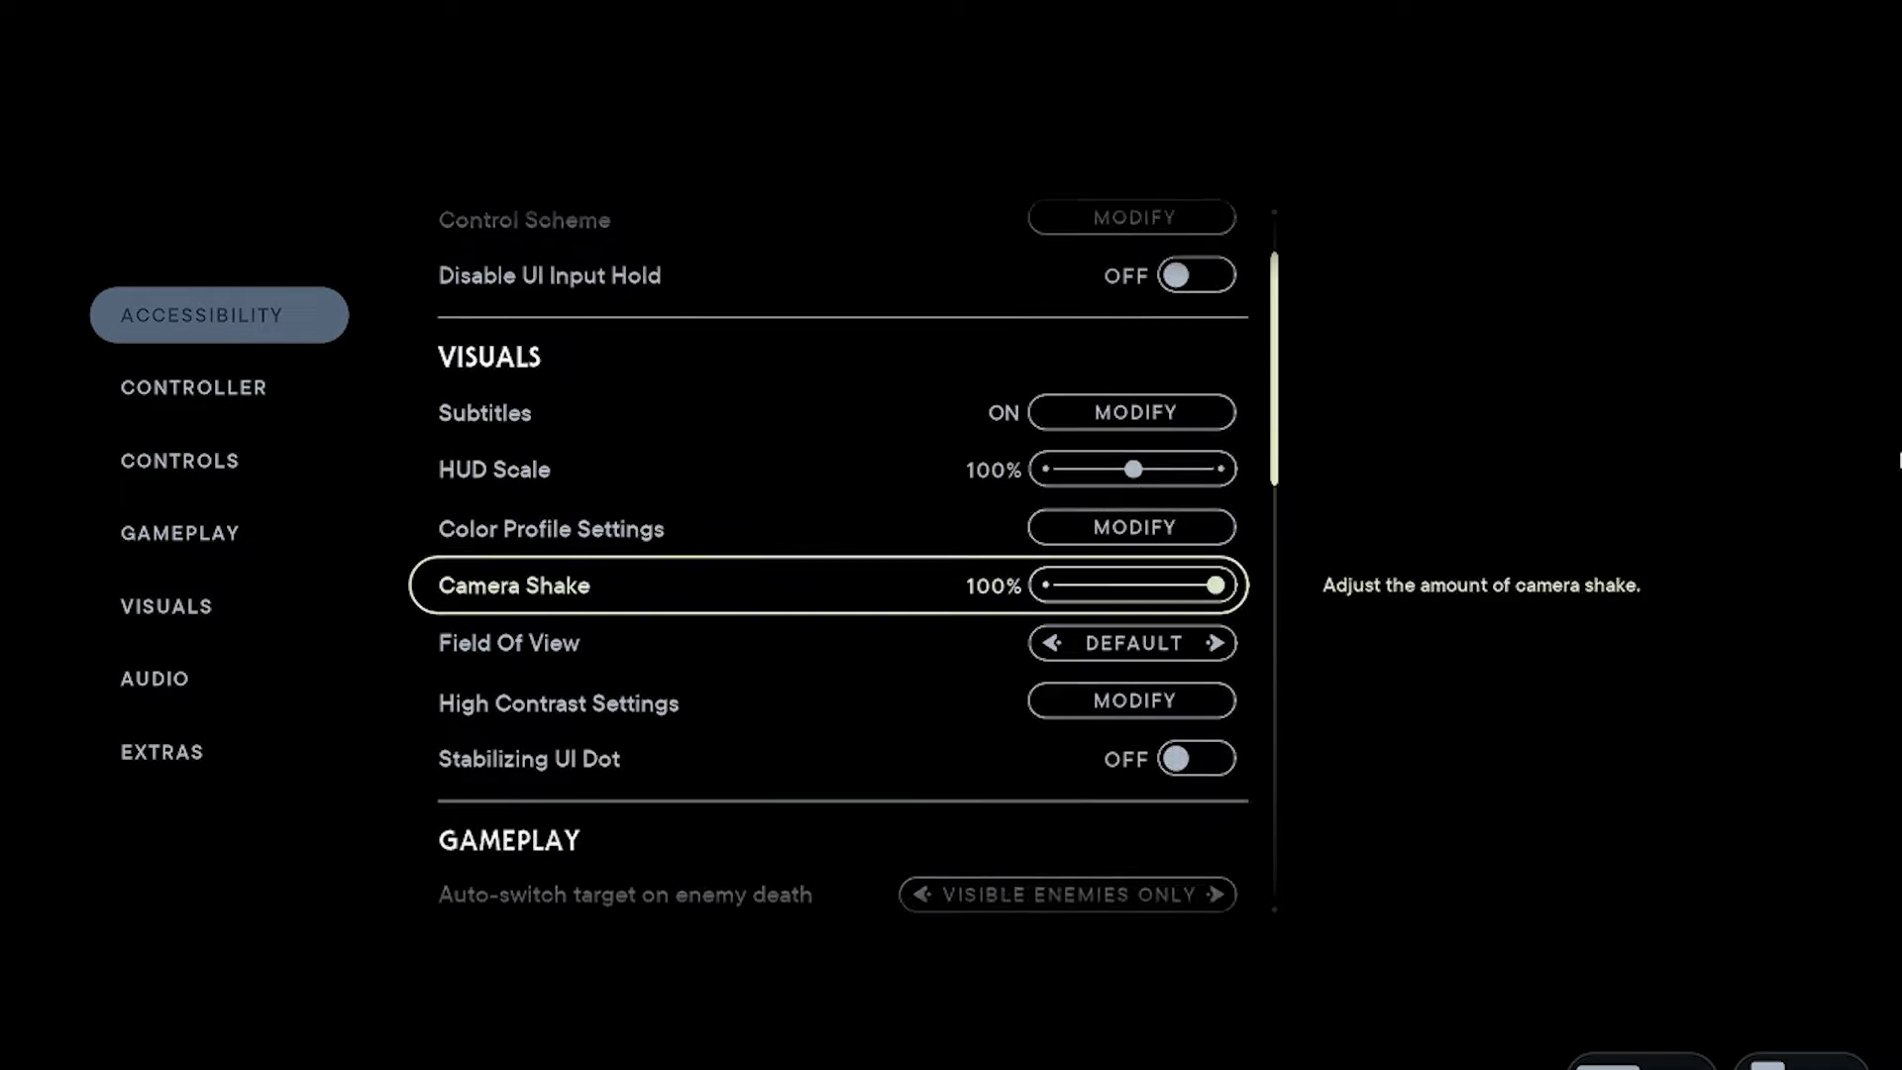
{"action": "key", "text": "Down"}
{"action": "key", "text": "Down"}
{"action": "key", "text": "Down"}
{"action": "key", "text": "Down"}
{"action": "key", "text": "Down"}
{"action": "key", "text": "Down"}
{"action": "key", "text": "Down"}
{"action": "key", "text": "Down"}
{"action": "key", "text": "Down"}
{"action": "key", "text": "Down"}
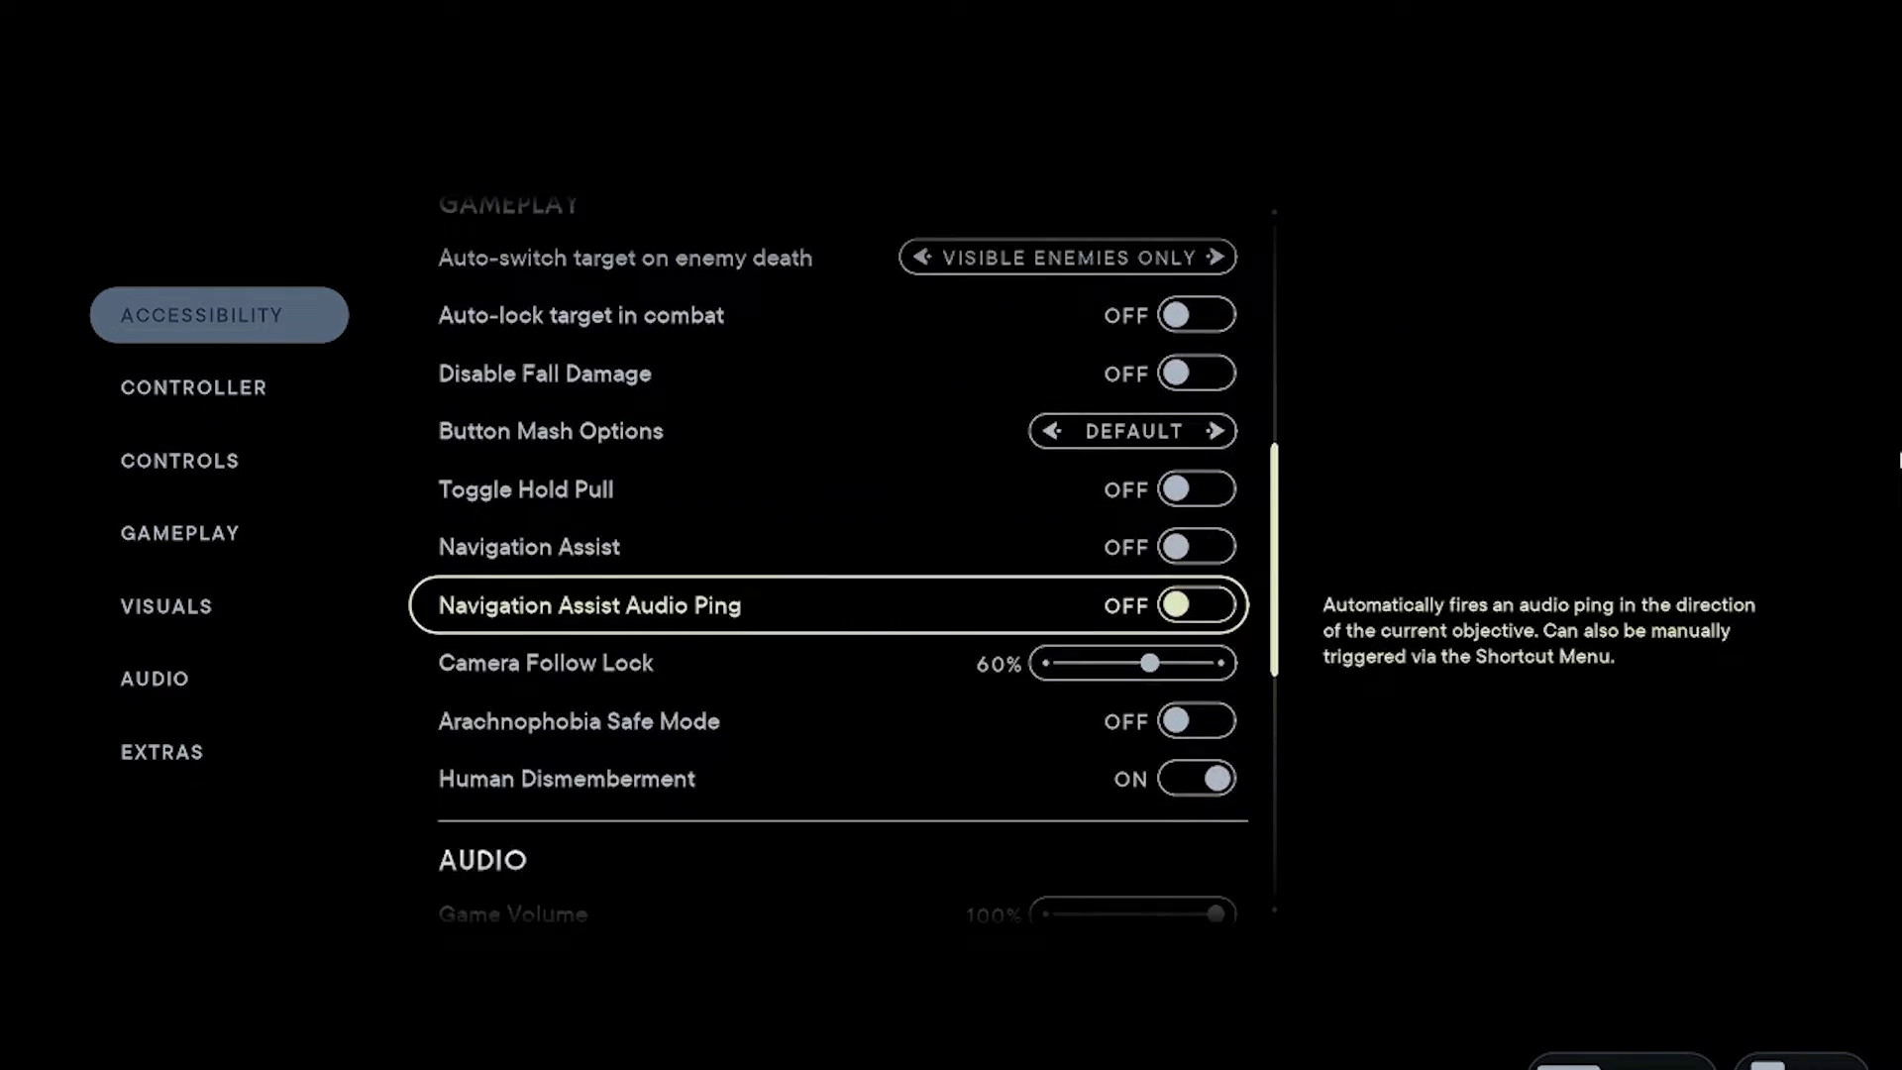
{"action": "key", "text": "Down"}
{"action": "key", "text": "Down"}
{"action": "key", "text": "Down"}
{"action": "key", "text": "Down"}
{"action": "key", "text": "Down"}
{"action": "key", "text": "Down"}
{"action": "key", "text": "Down"}
{"action": "key", "text": "Down"}
{"action": "key", "text": "Down"}
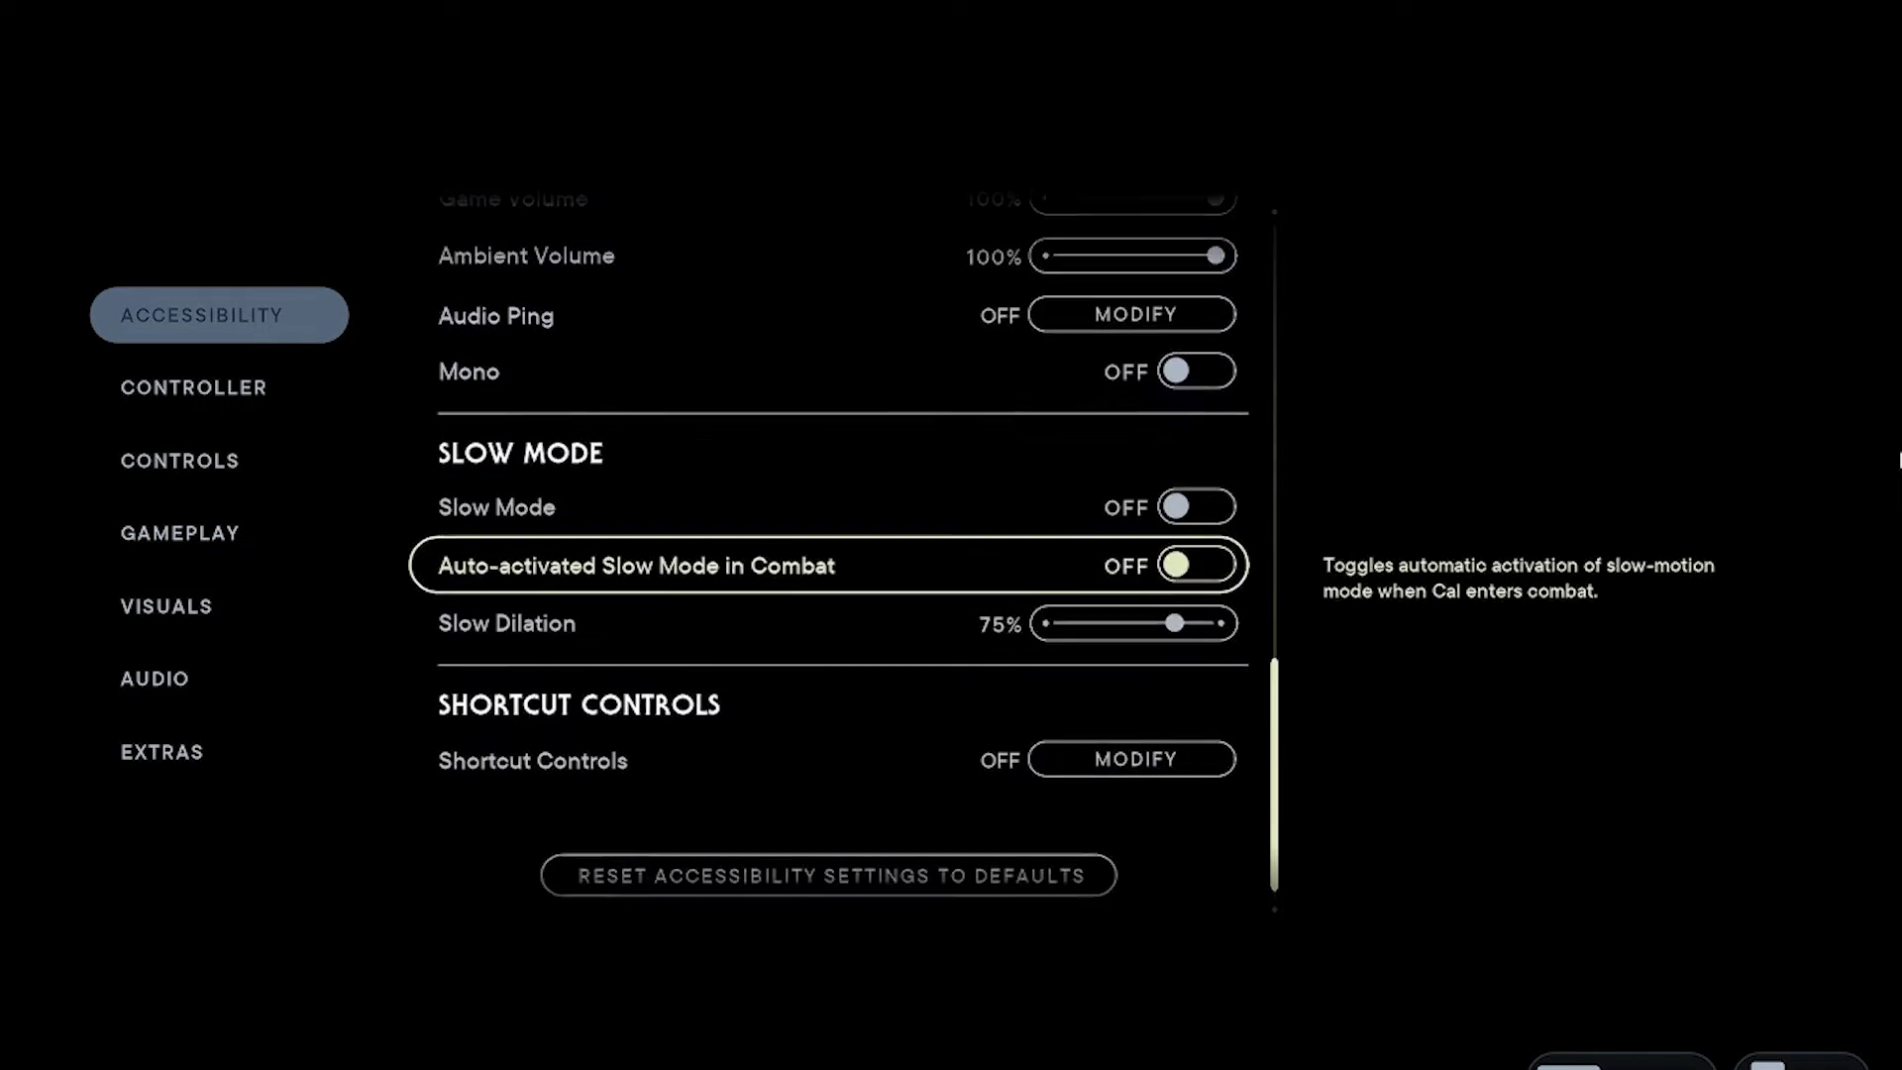
{"action": "key", "text": "Down"}
{"action": "key", "text": "Down"}
- Switch Shortcut Controls on and review the shortcut rows, all still on Audio Ping
{"action": "key", "text": "Return"}
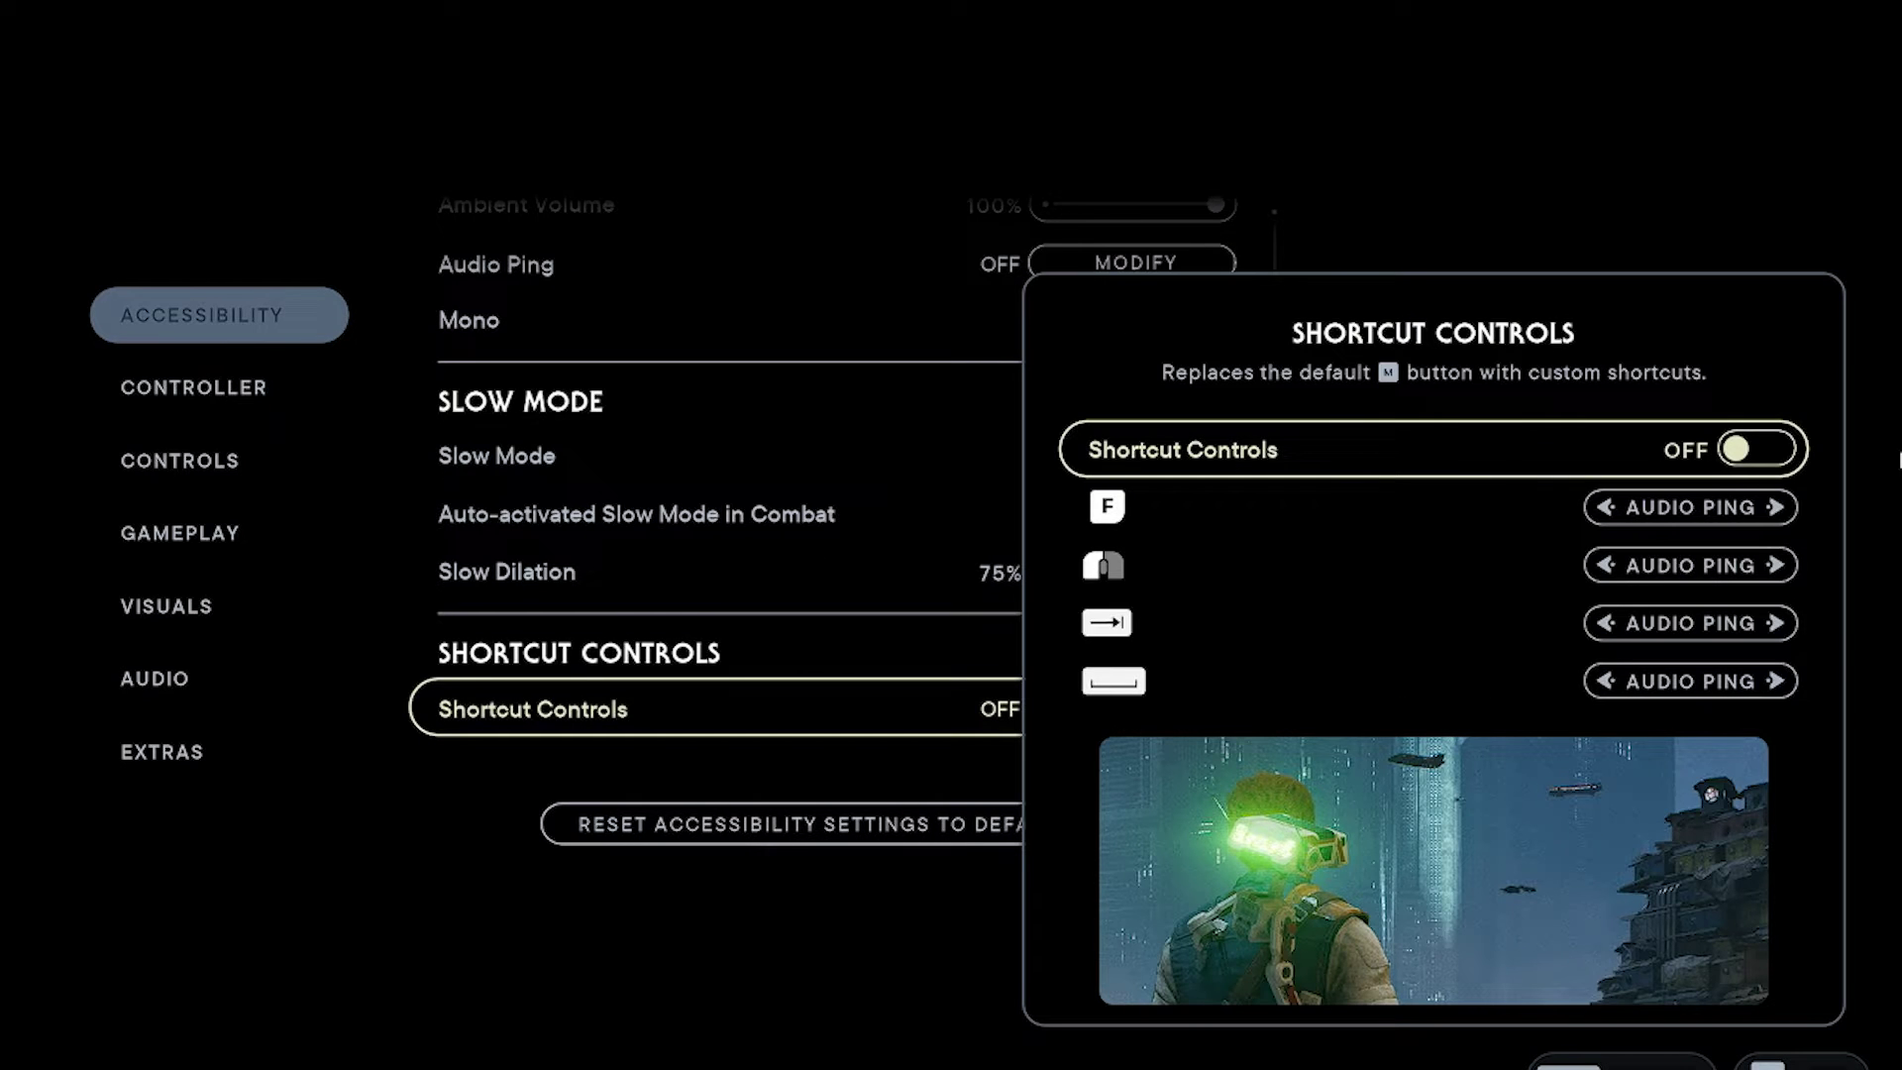
{"action": "key", "text": "Return"}
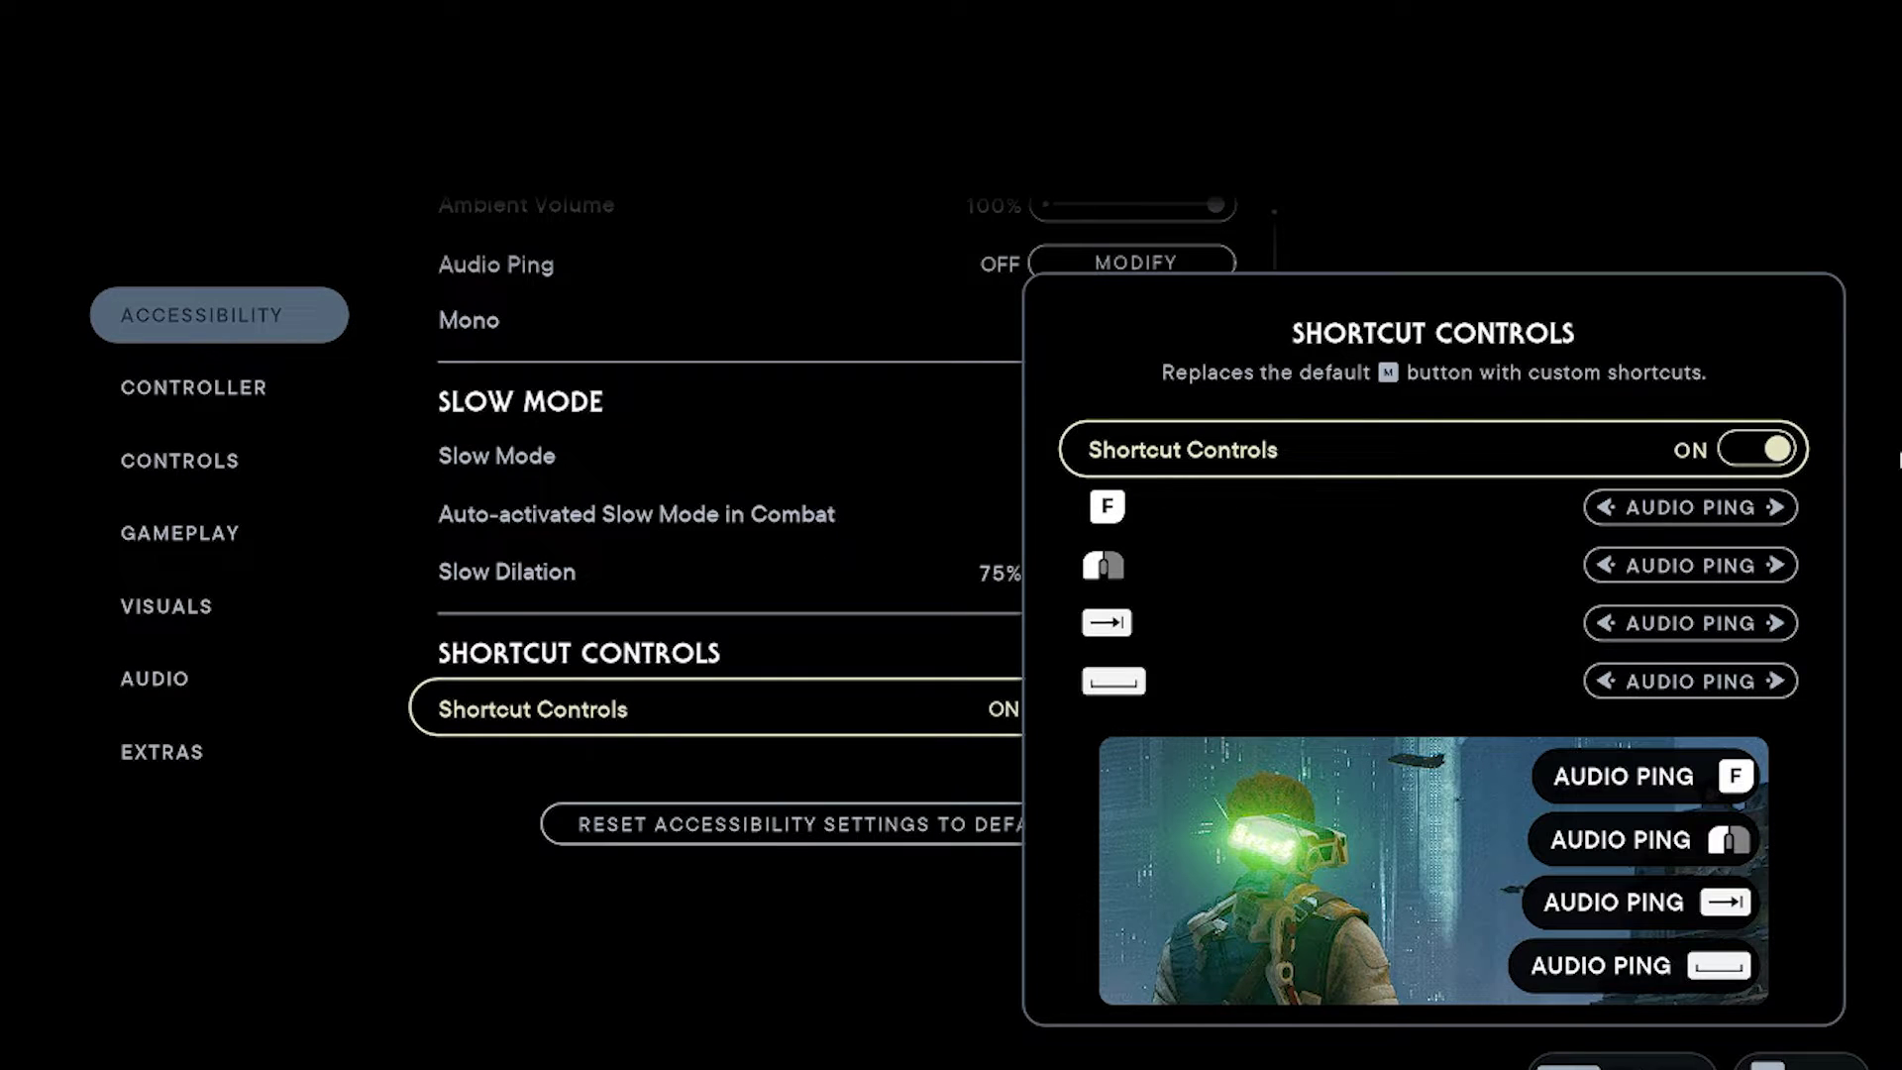
{"action": "key", "text": "Down"}
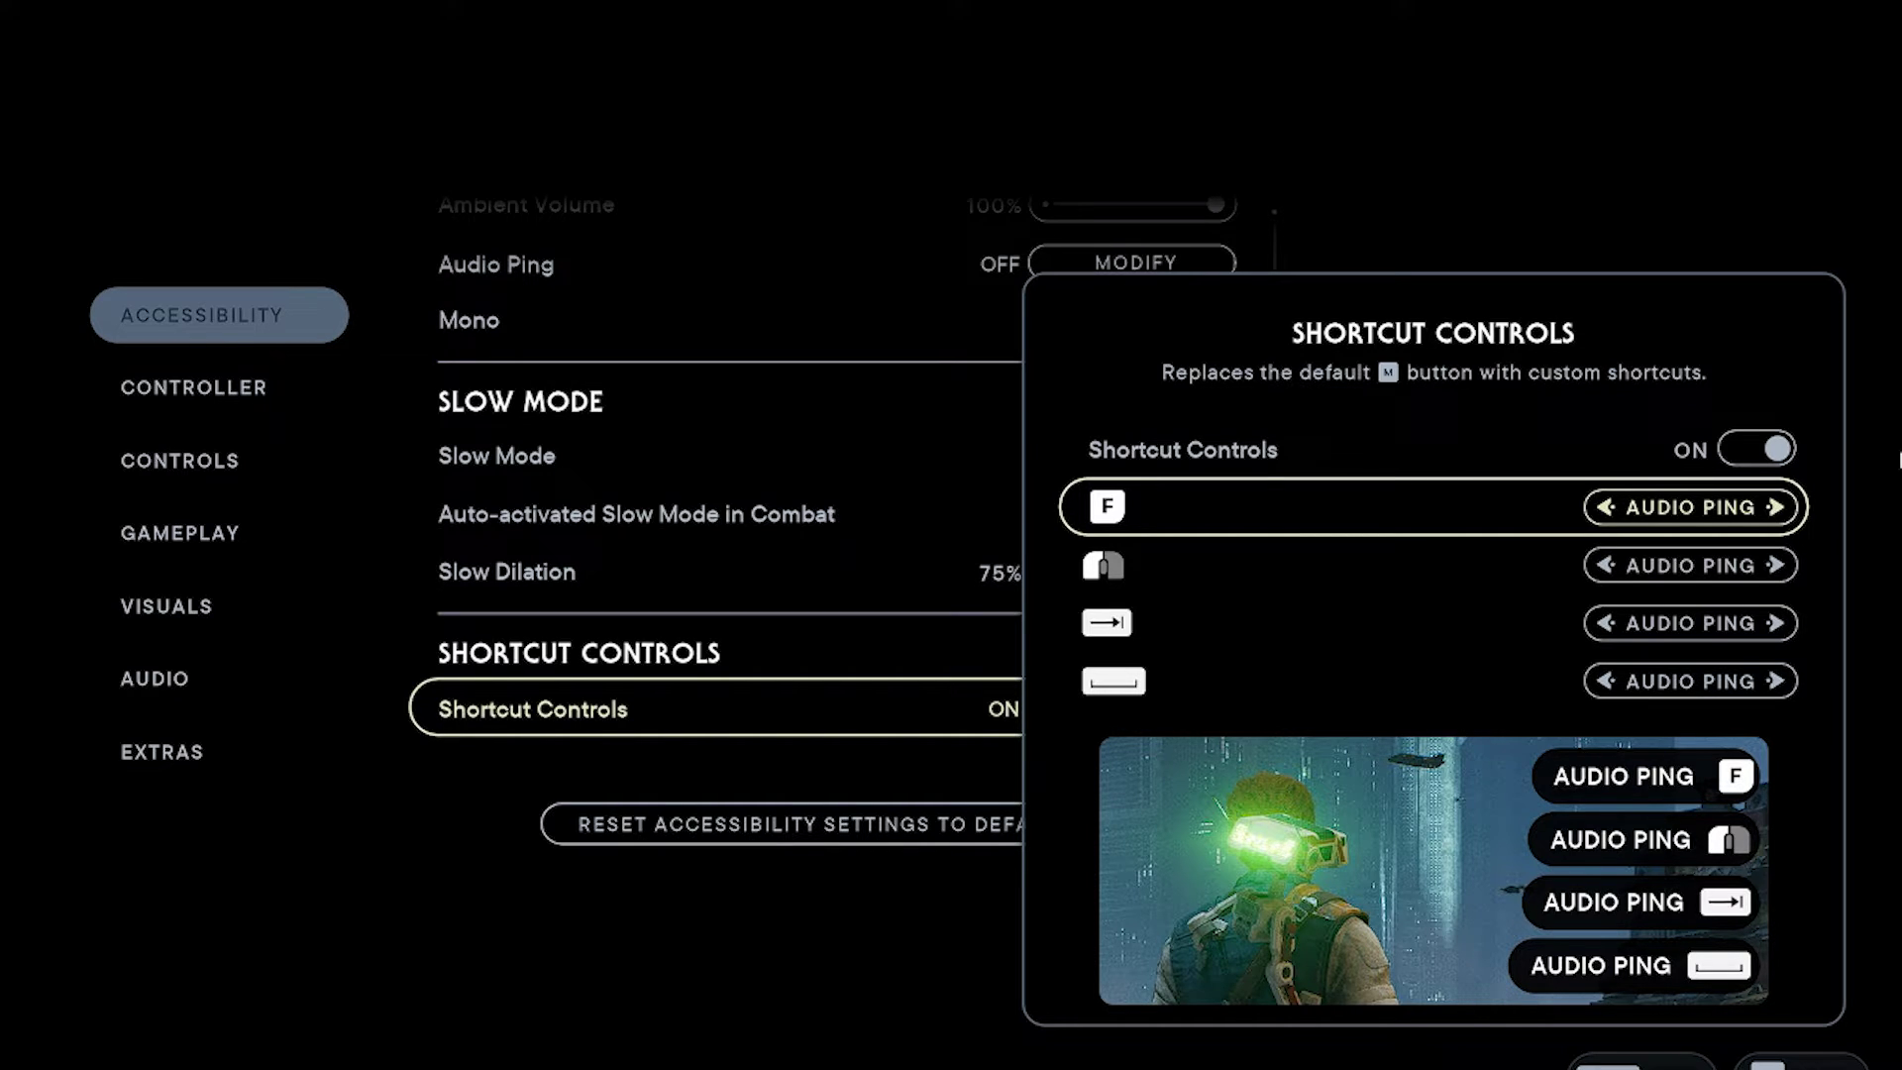
{"action": "key", "text": "Down"}
{"action": "key", "text": "Down"}
{"action": "key", "text": "Down"}
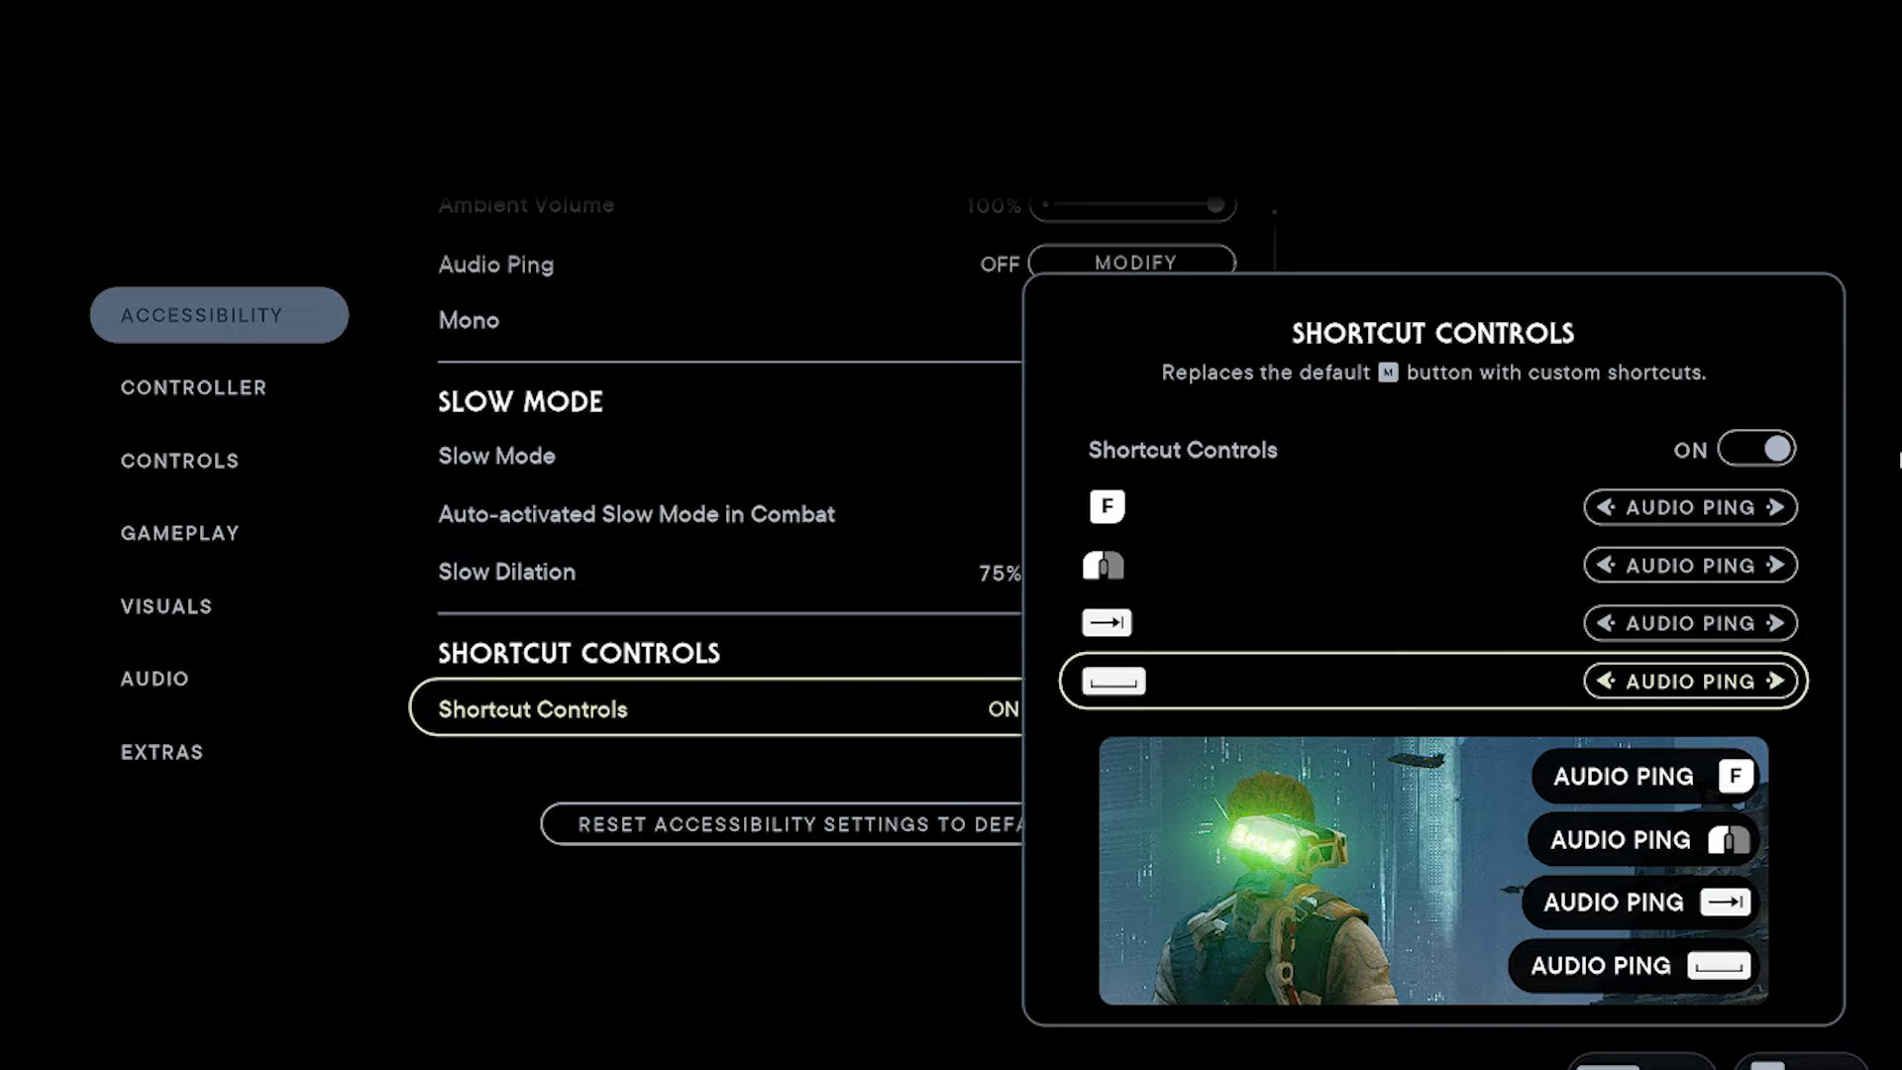
{"action": "key", "text": "Up"}
{"action": "key", "text": "Up"}
{"action": "key", "text": "Up"}
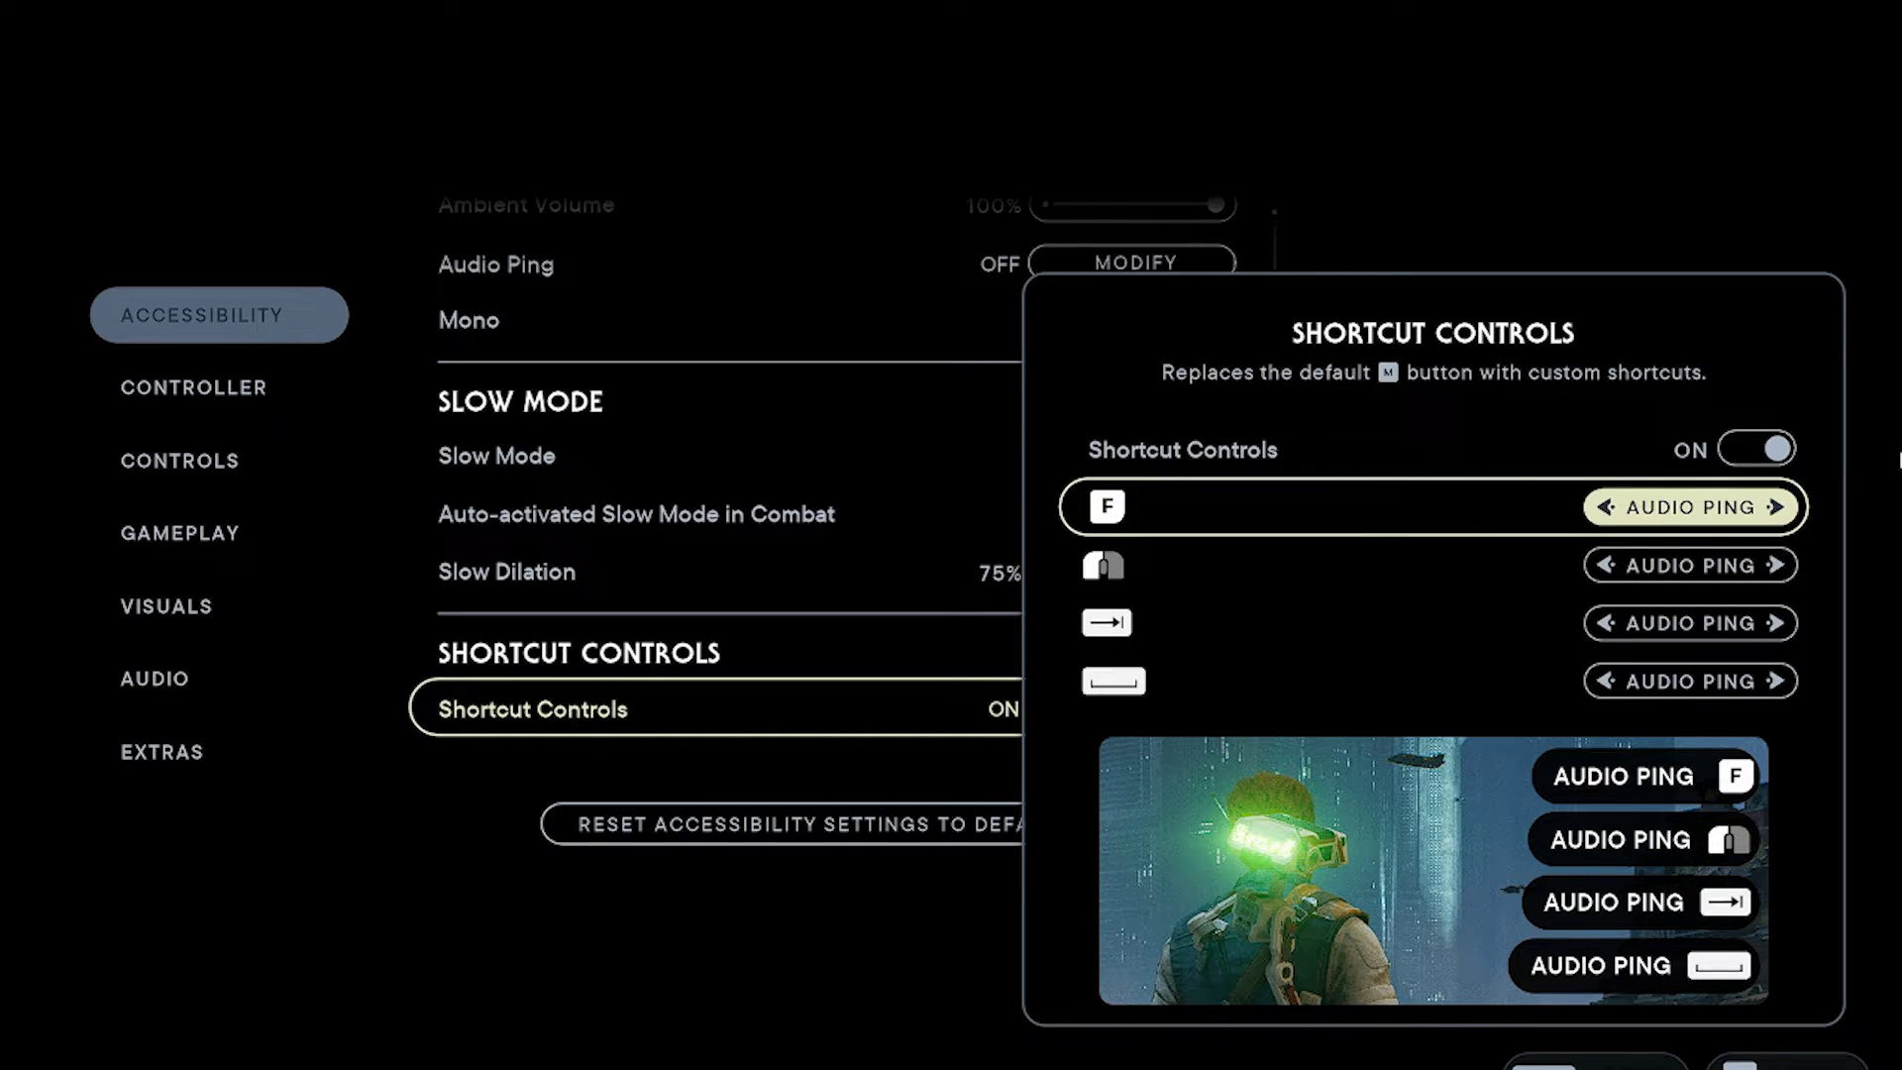
- Cycle the F shortcut through Photo Mode, Puzzle Hint, Nav Assist Ping and Slow Dilation options
{"action": "key", "text": "Right"}
{"action": "key", "text": "Right"}
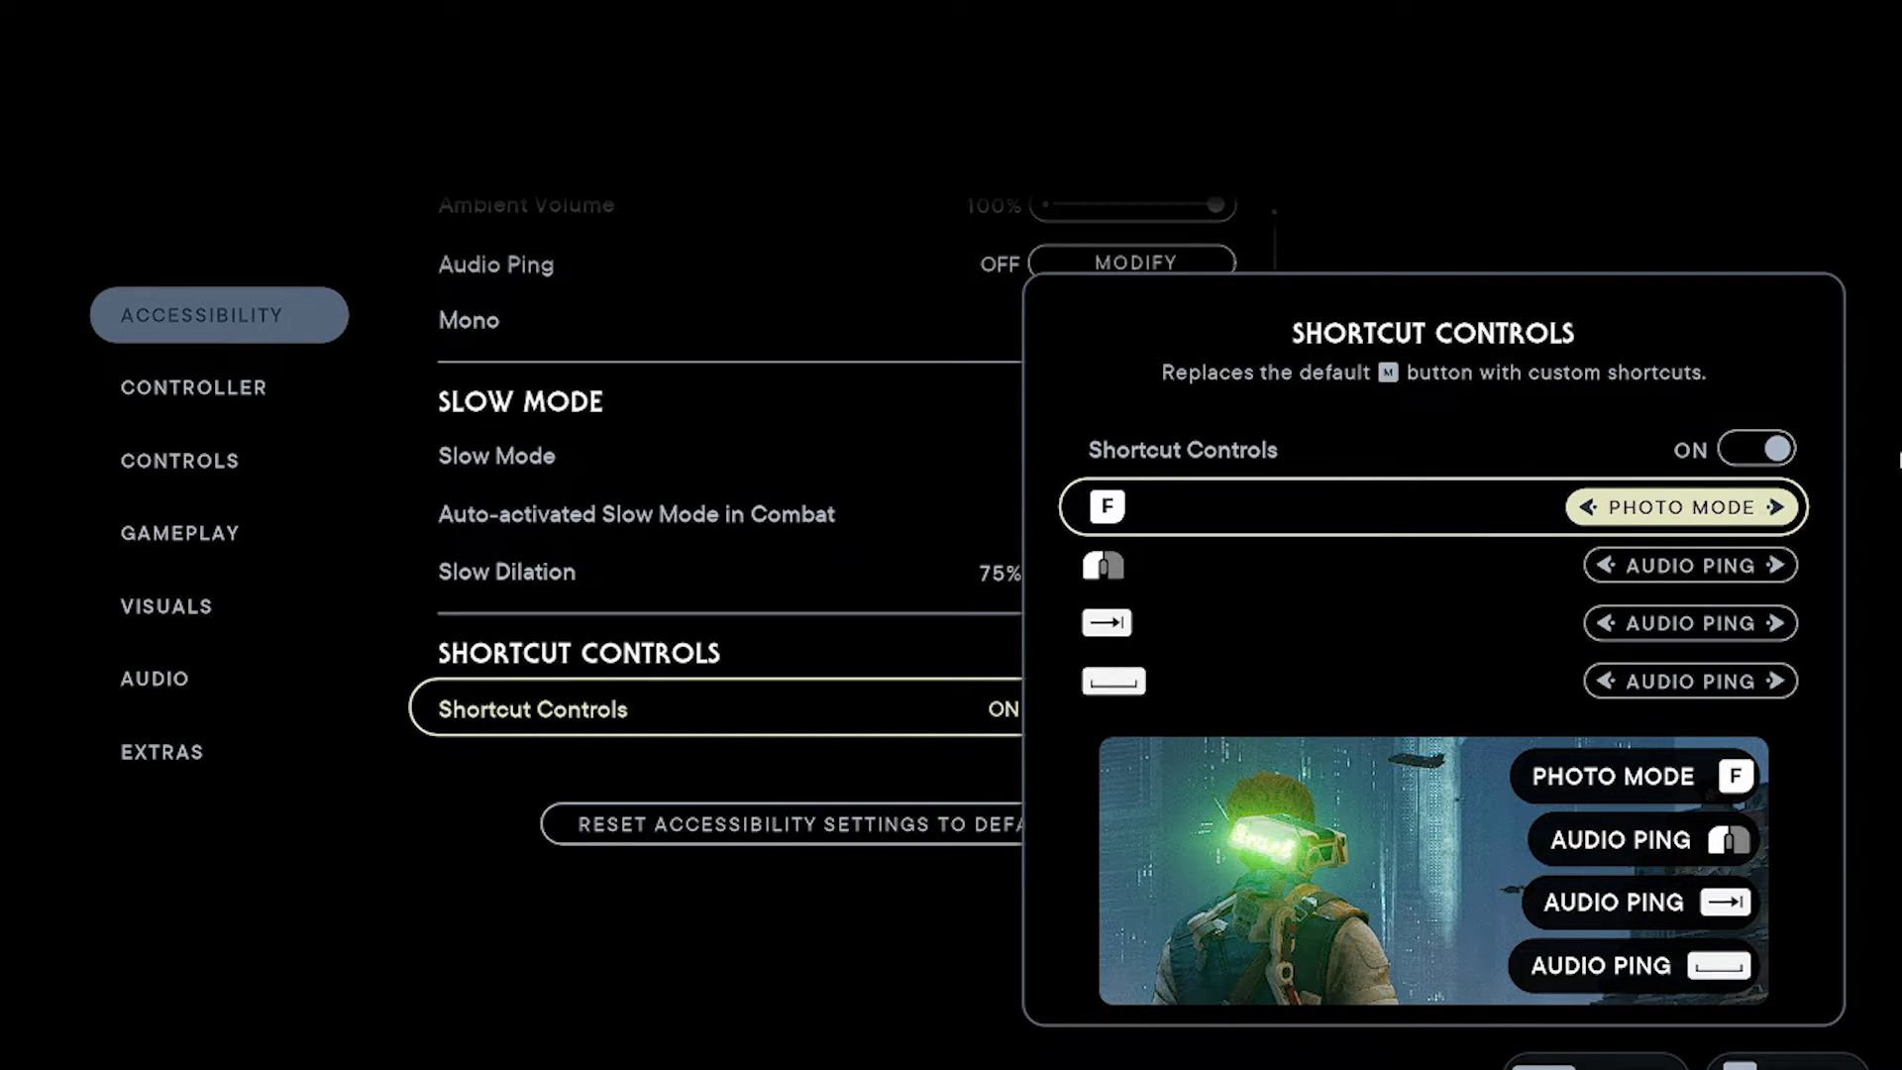
{"action": "key", "text": "Right"}
{"action": "key", "text": "Right"}
{"action": "key", "text": "Right"}
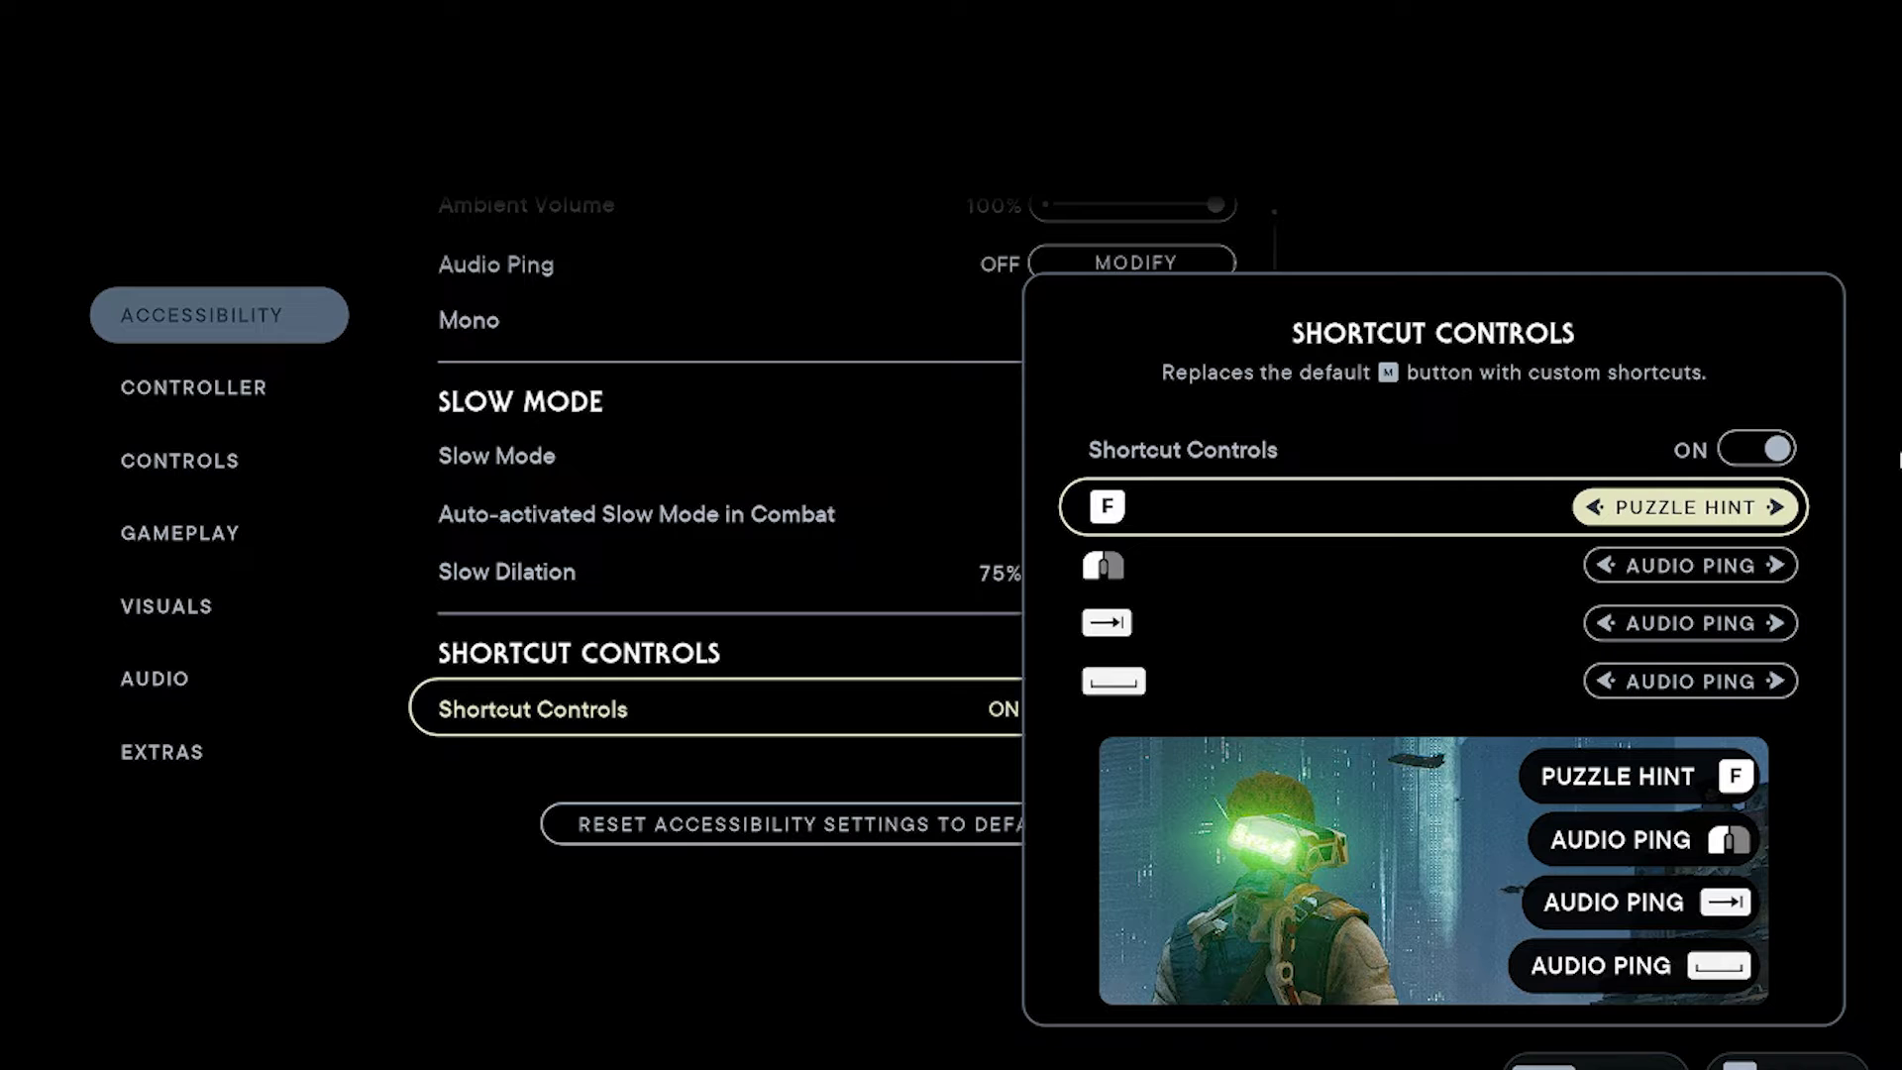
{"action": "key", "text": "Right"}
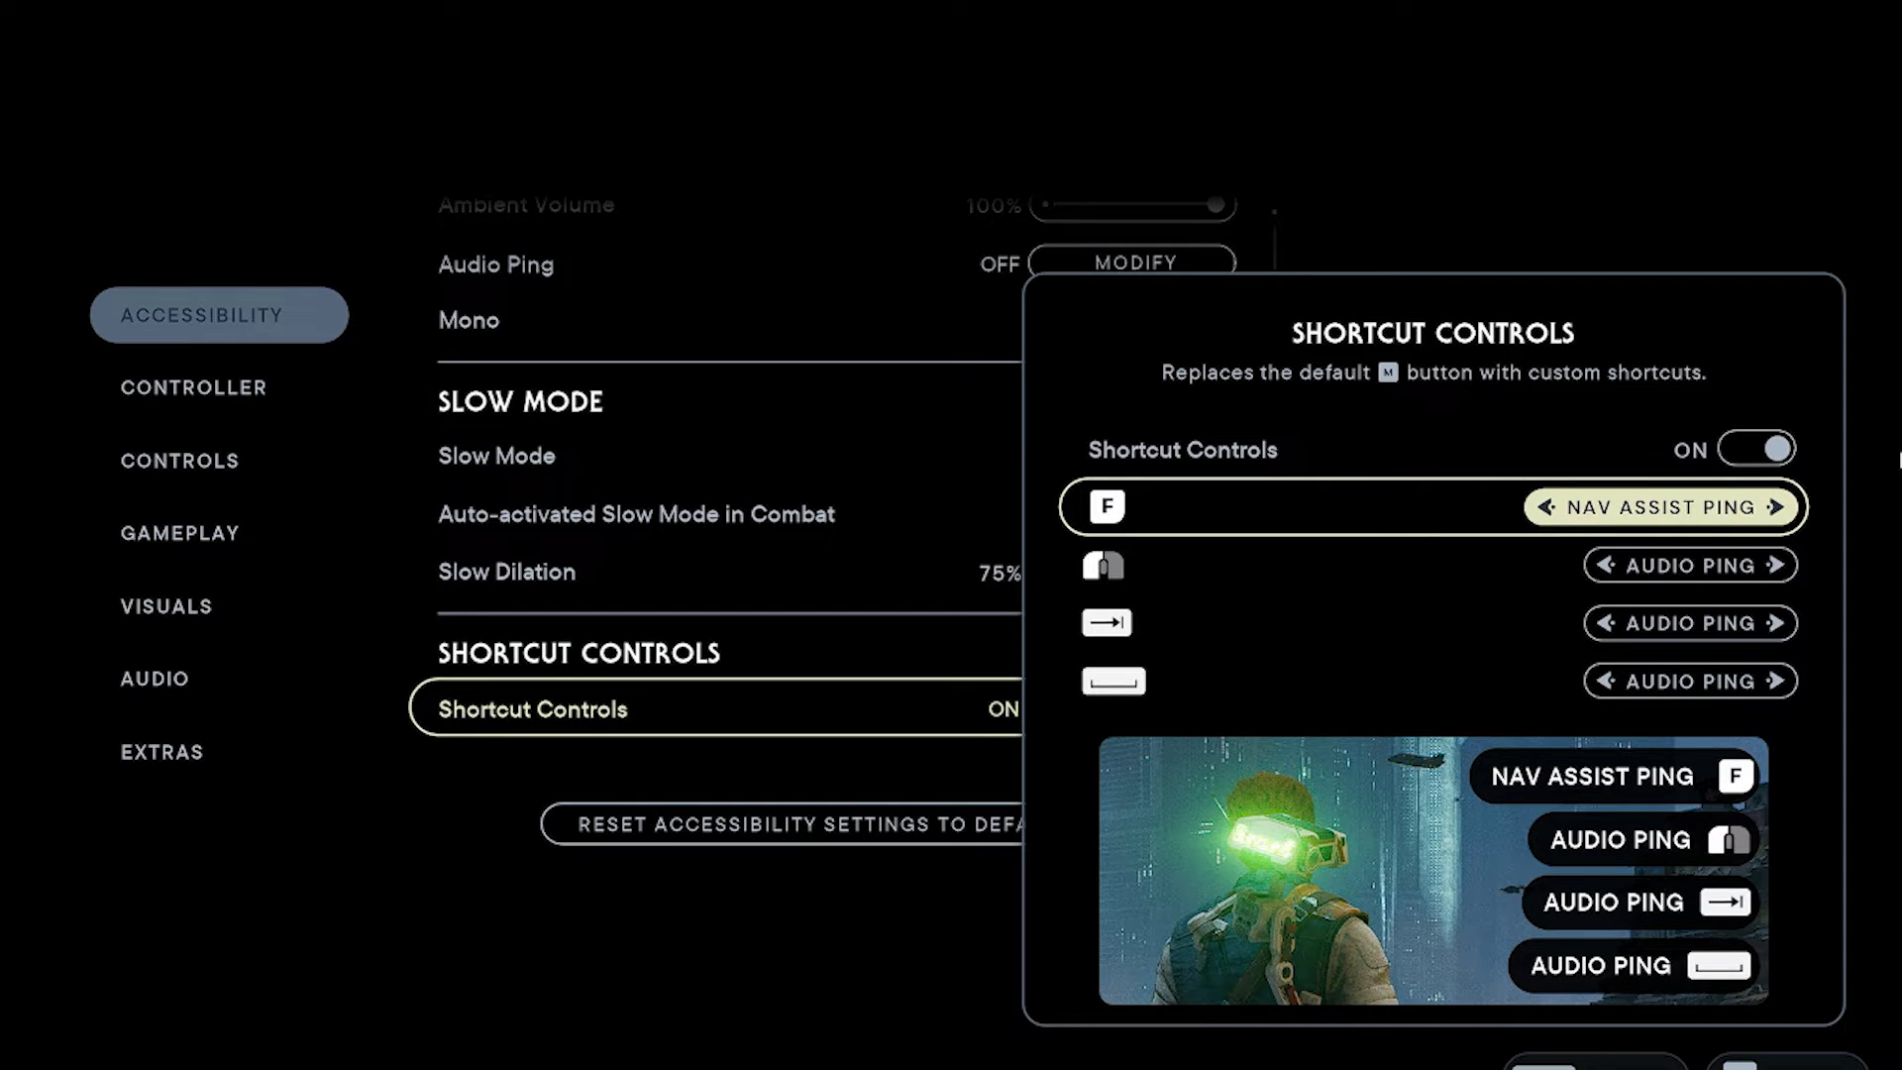
{"action": "key", "text": "Right"}
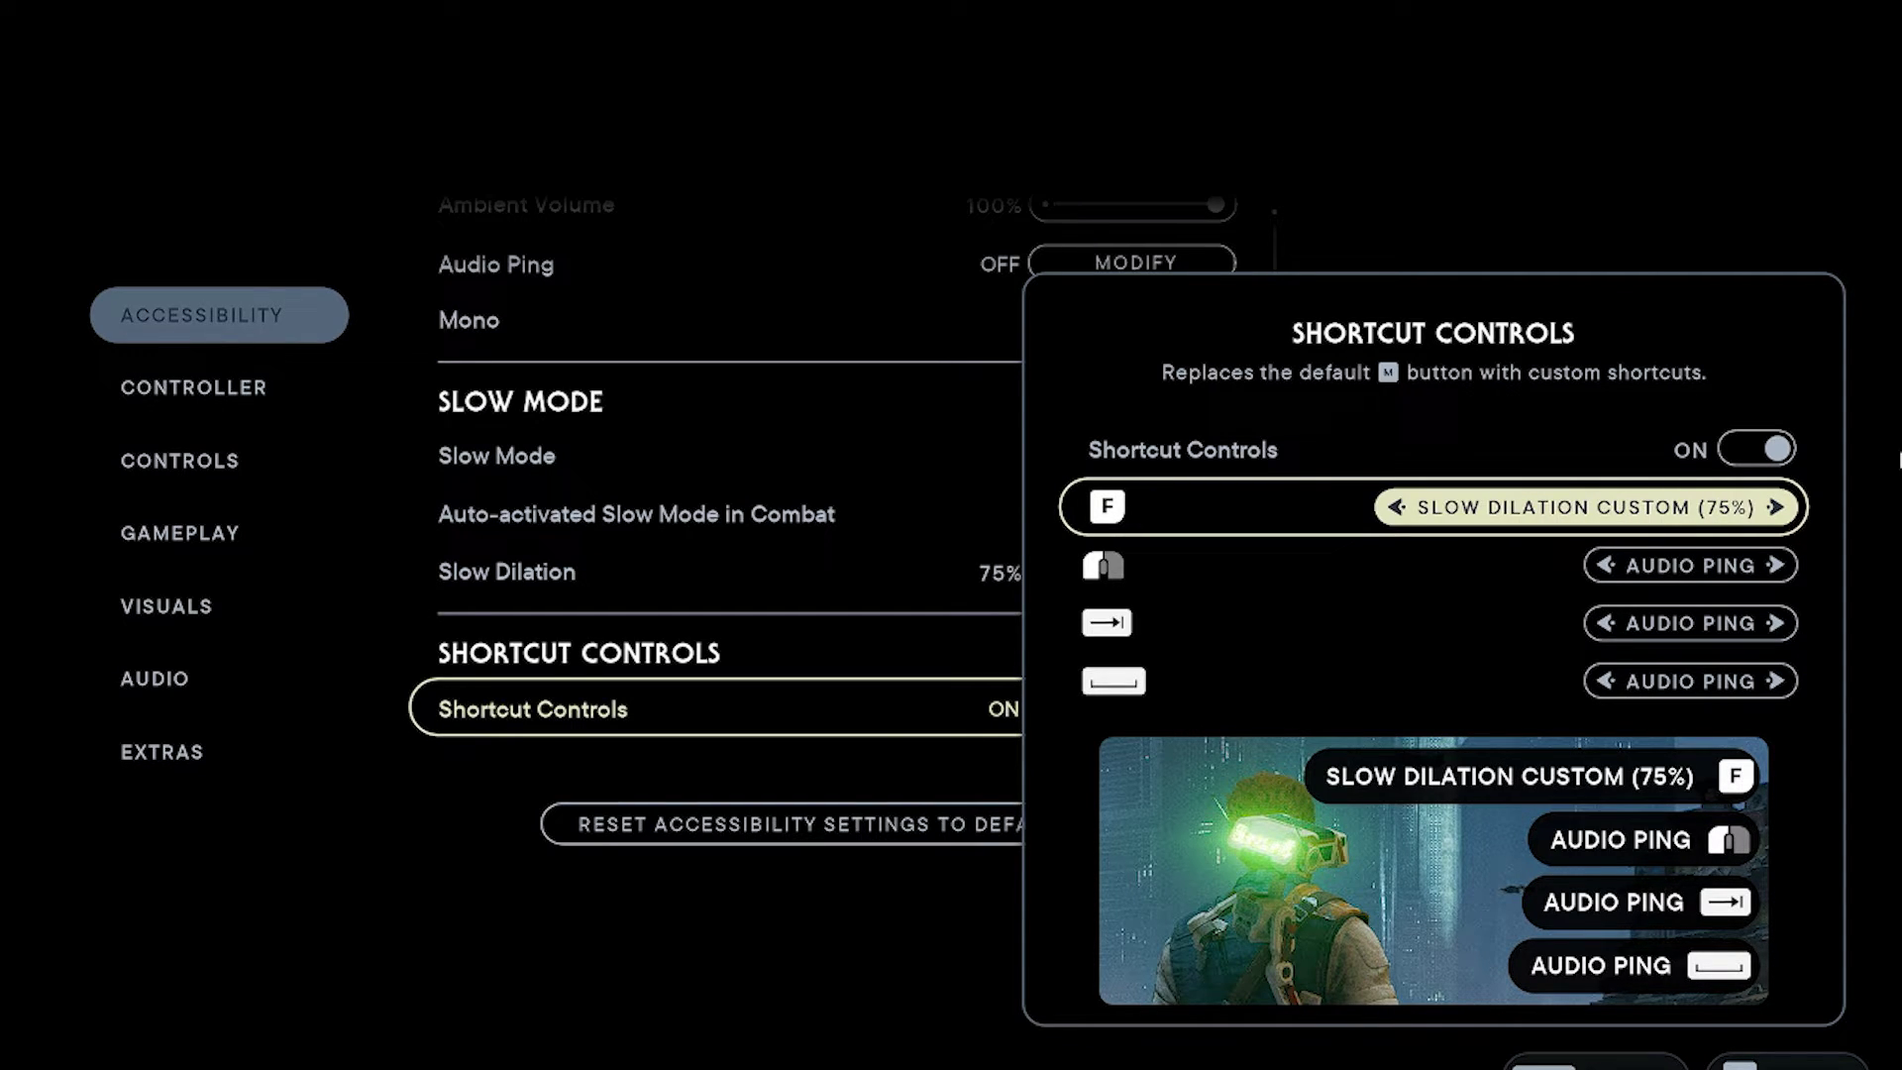
{"action": "key", "text": "Right"}
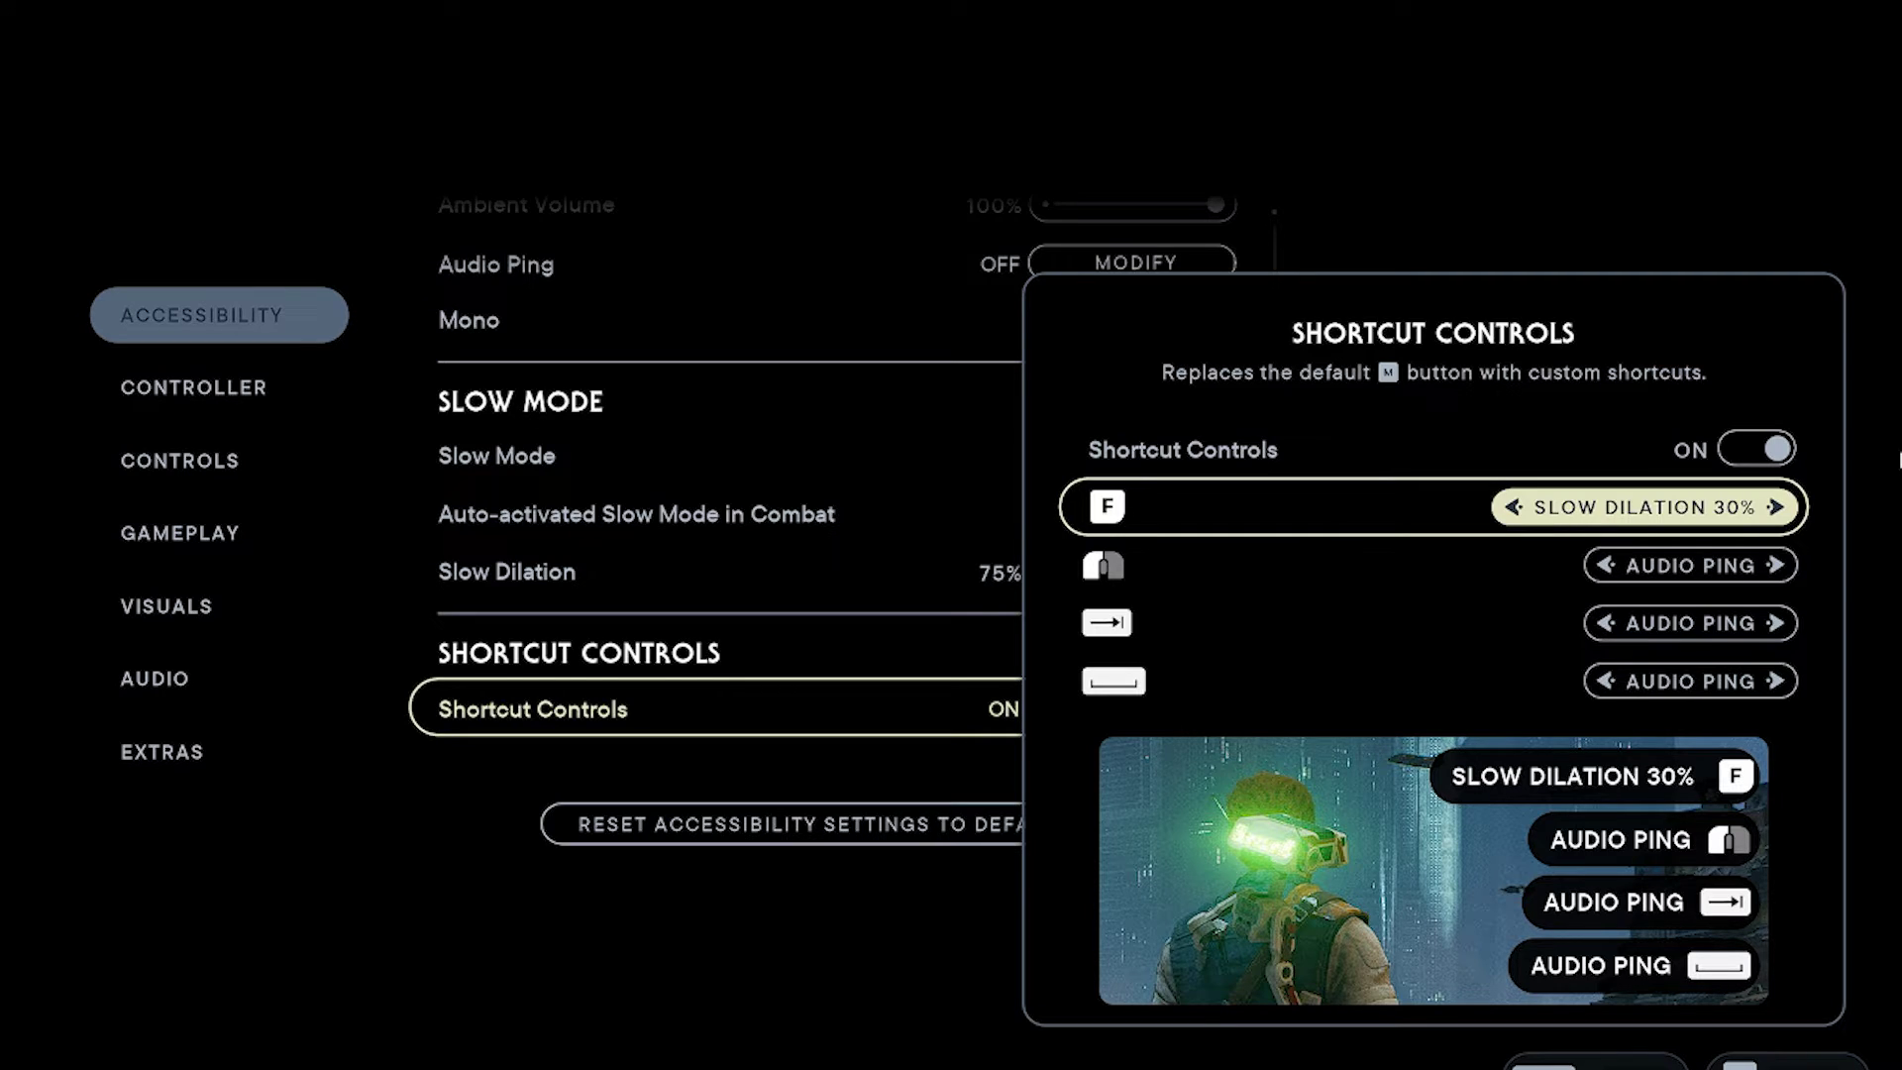
{"action": "key", "text": "Right"}
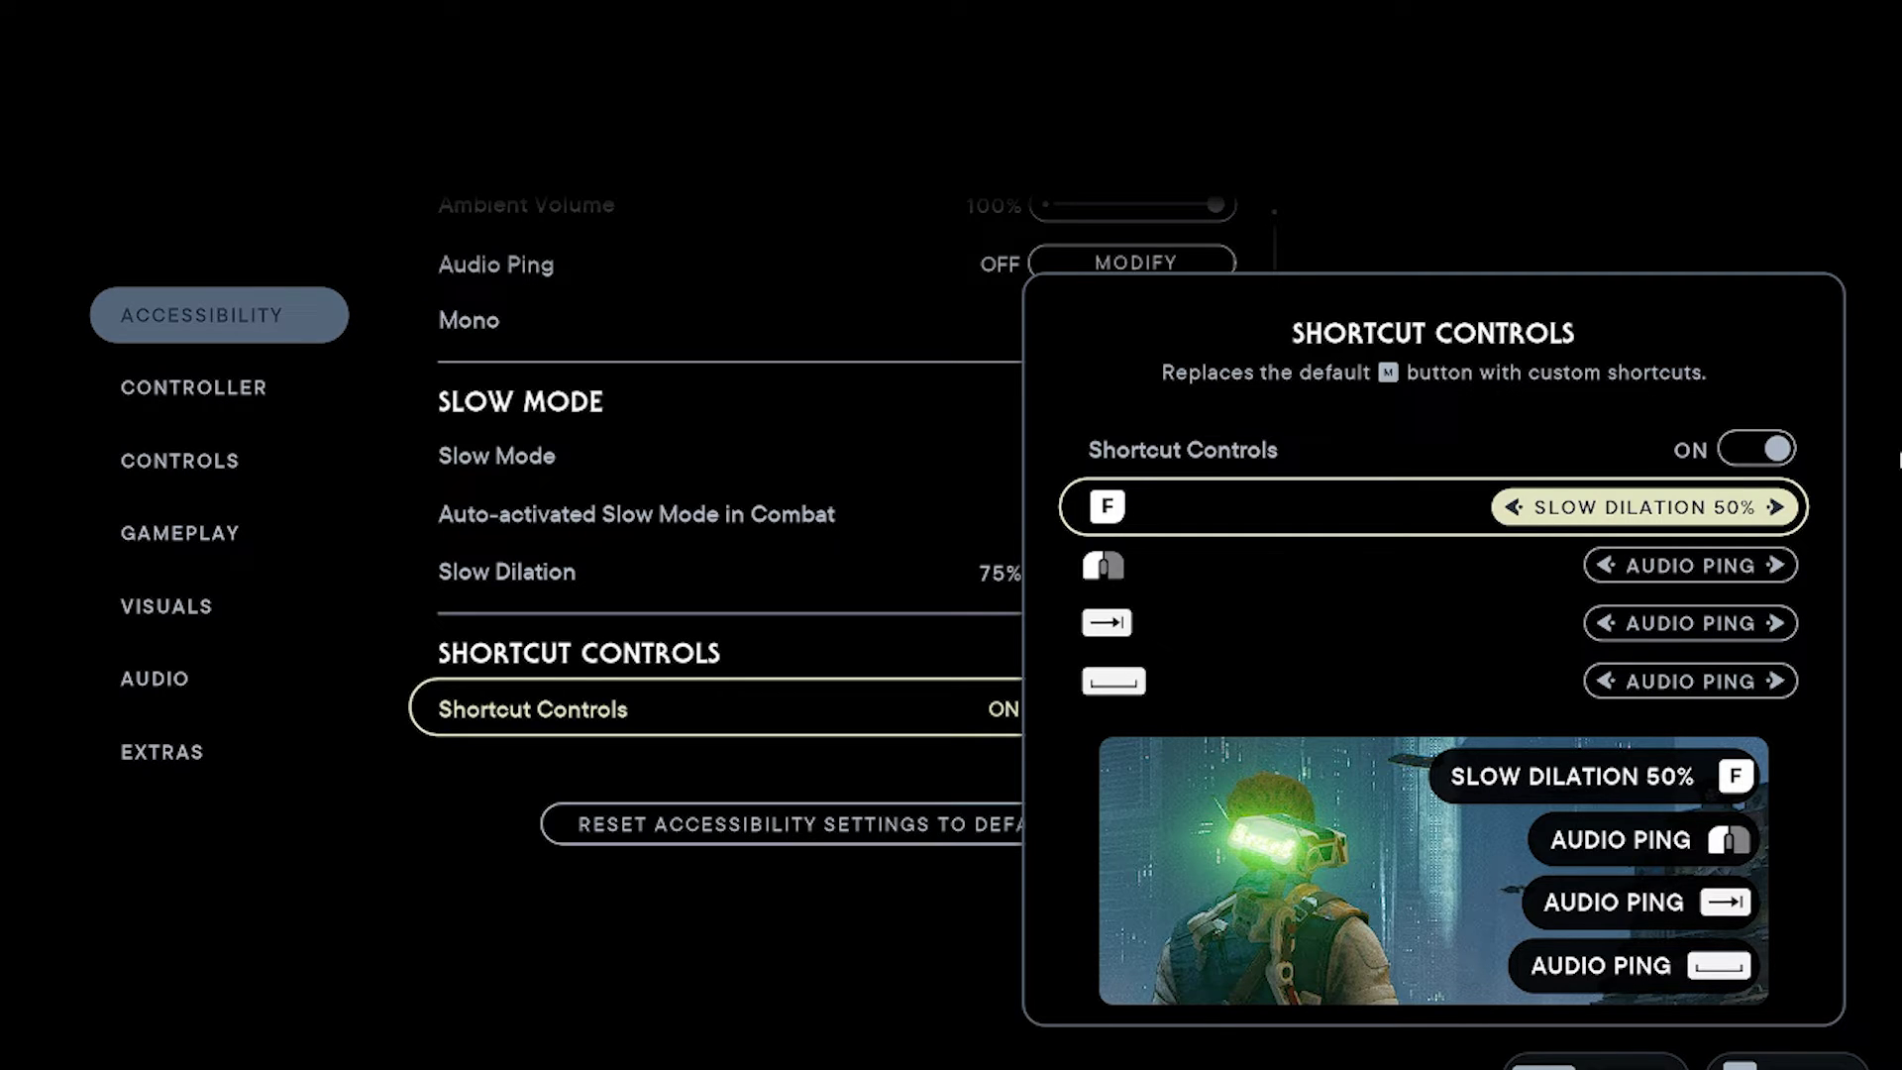
{"action": "key", "text": "Right"}
{"action": "key", "text": "Right"}
- Return the F shortcut to Audio Ping, switch Shortcut Controls off and close the panel
{"action": "key", "text": "Right"}
{"action": "key", "text": "Right"}
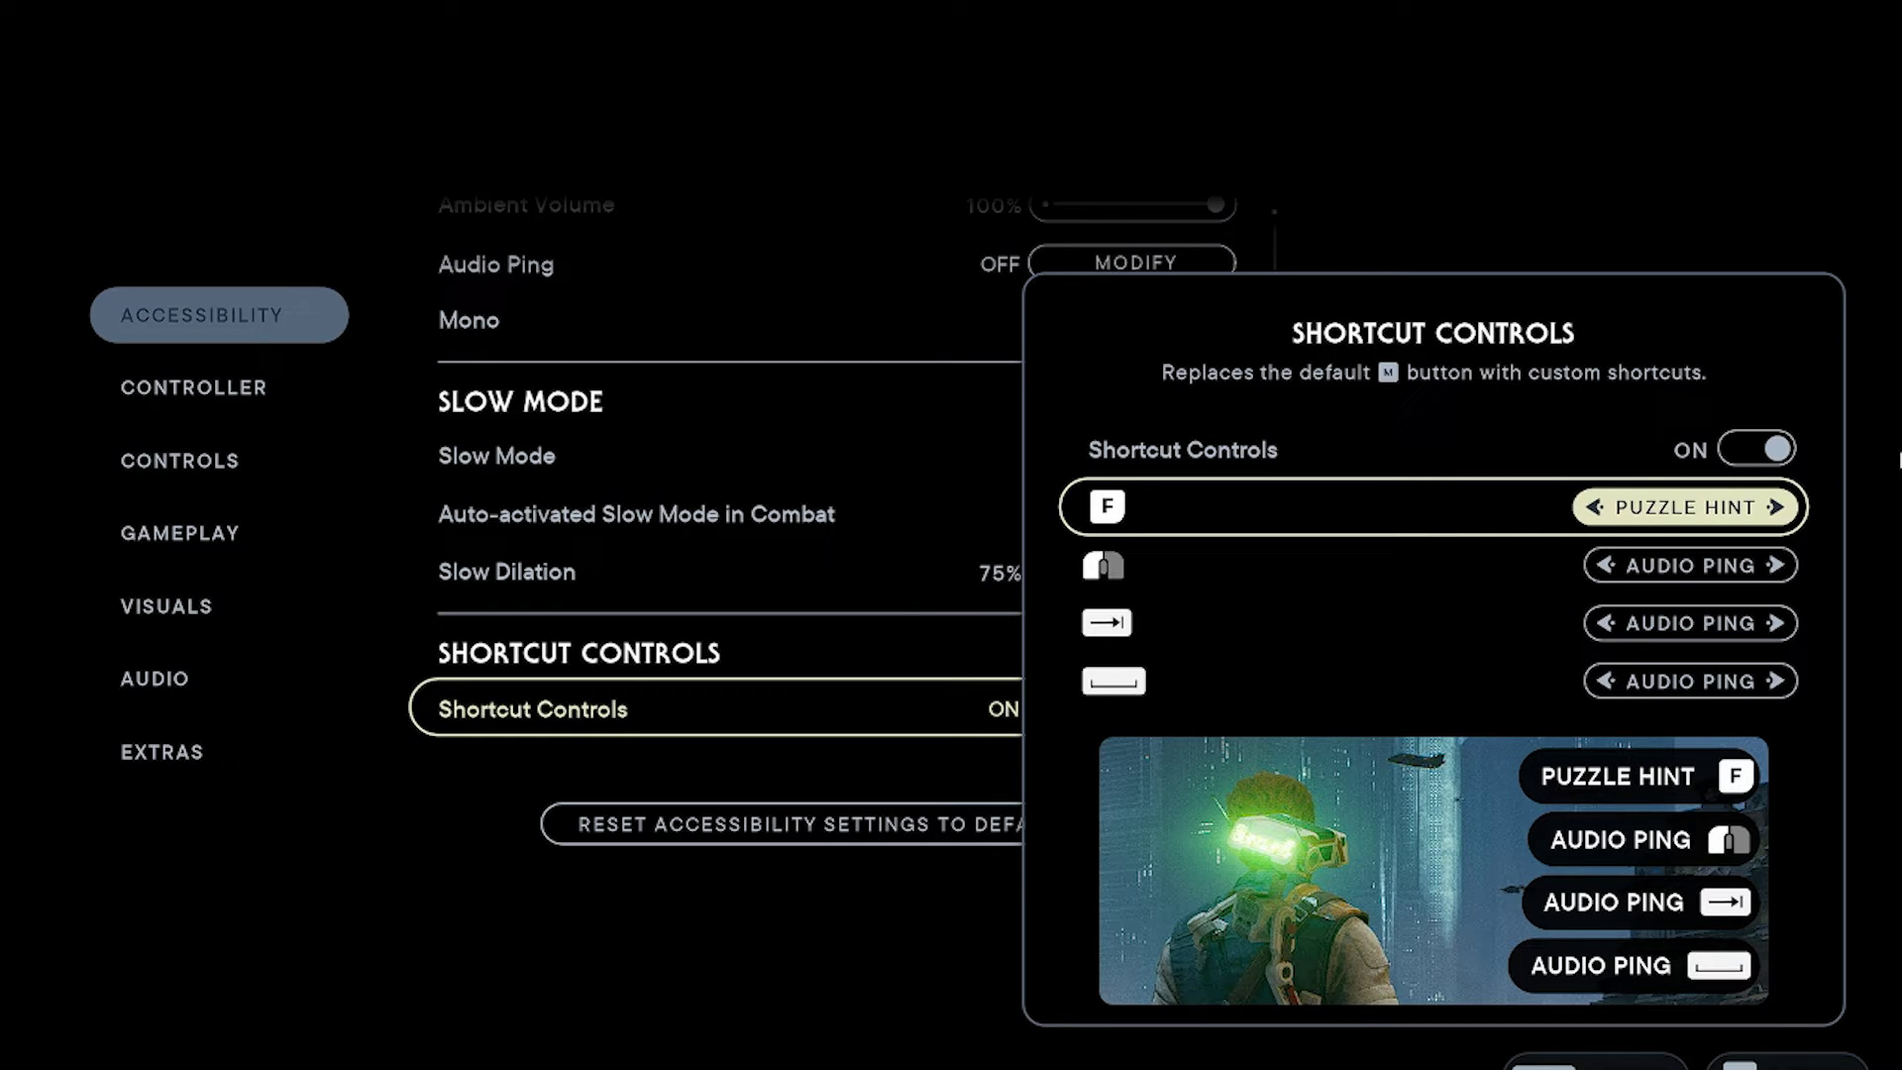
{"action": "key", "text": "Right"}
{"action": "key", "text": "Right"}
{"action": "key", "text": "Up"}
{"action": "key", "text": "Left"}
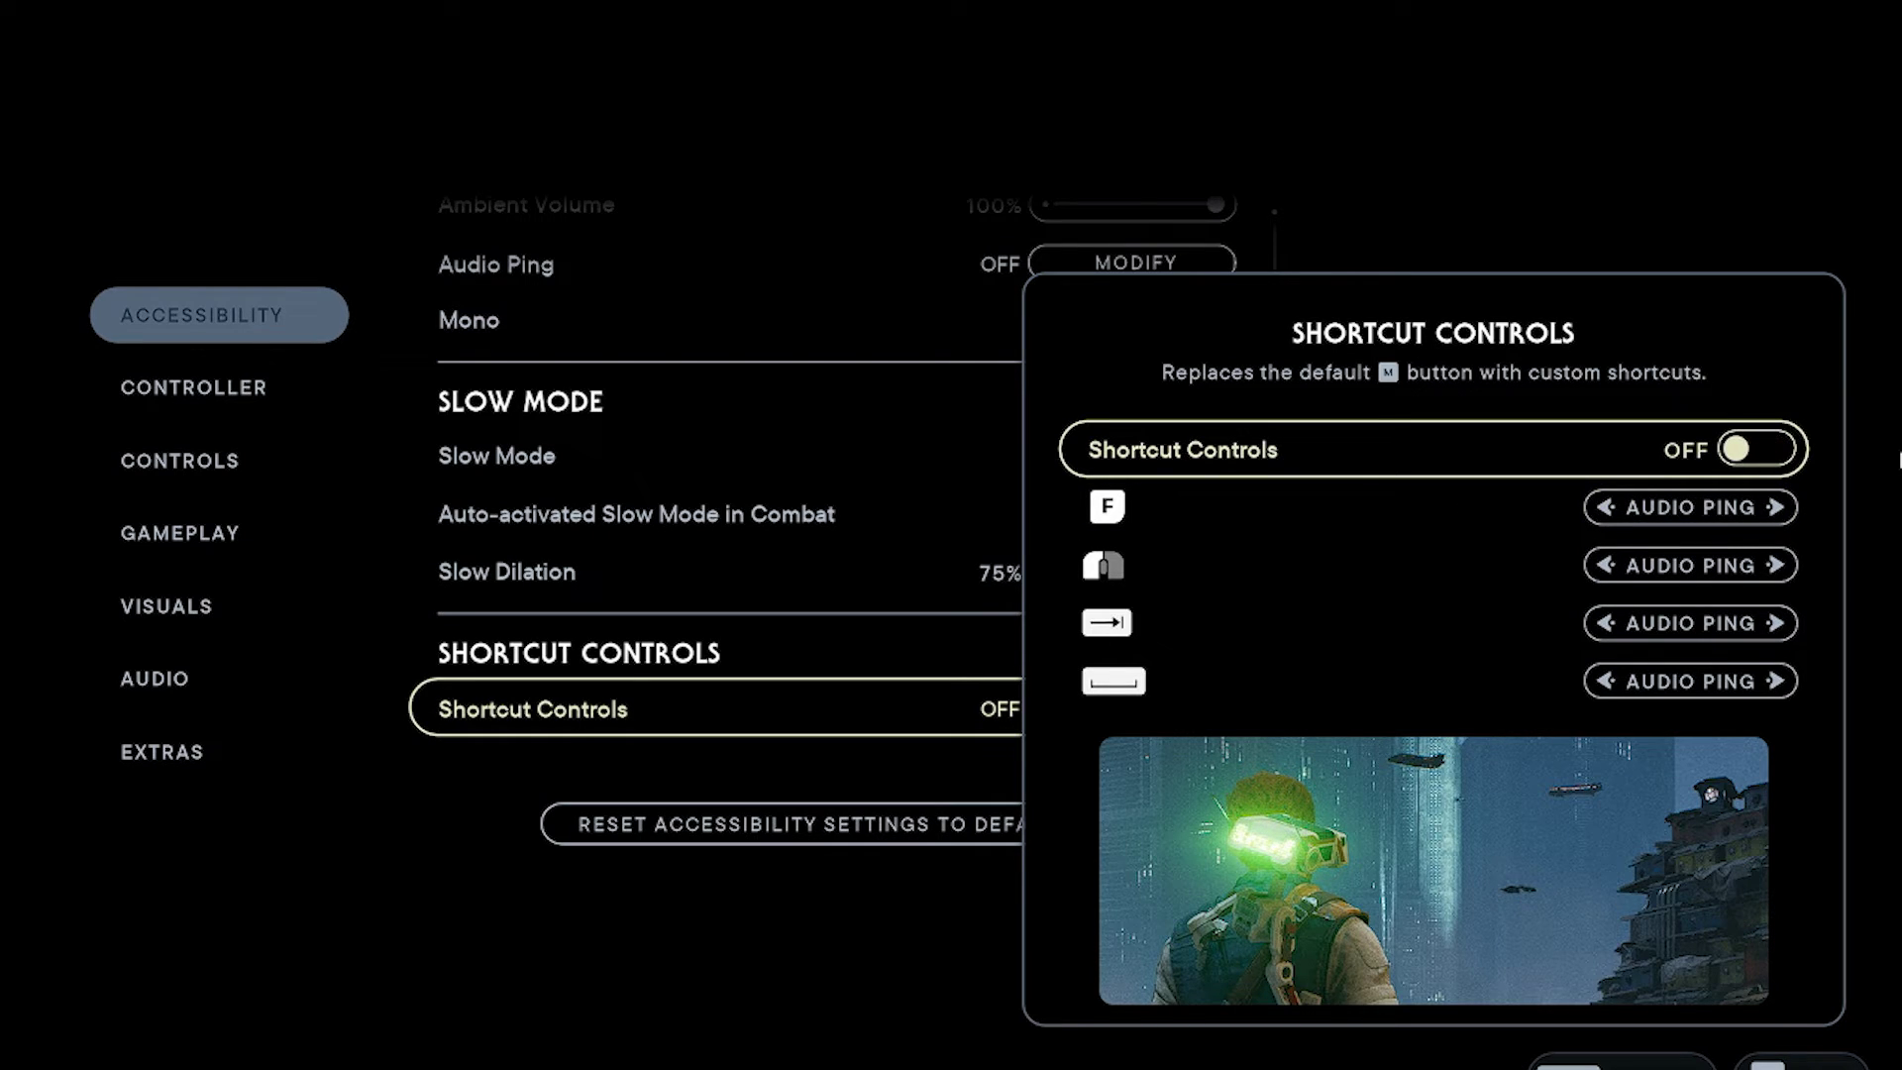
{"action": "key", "text": "Escape"}
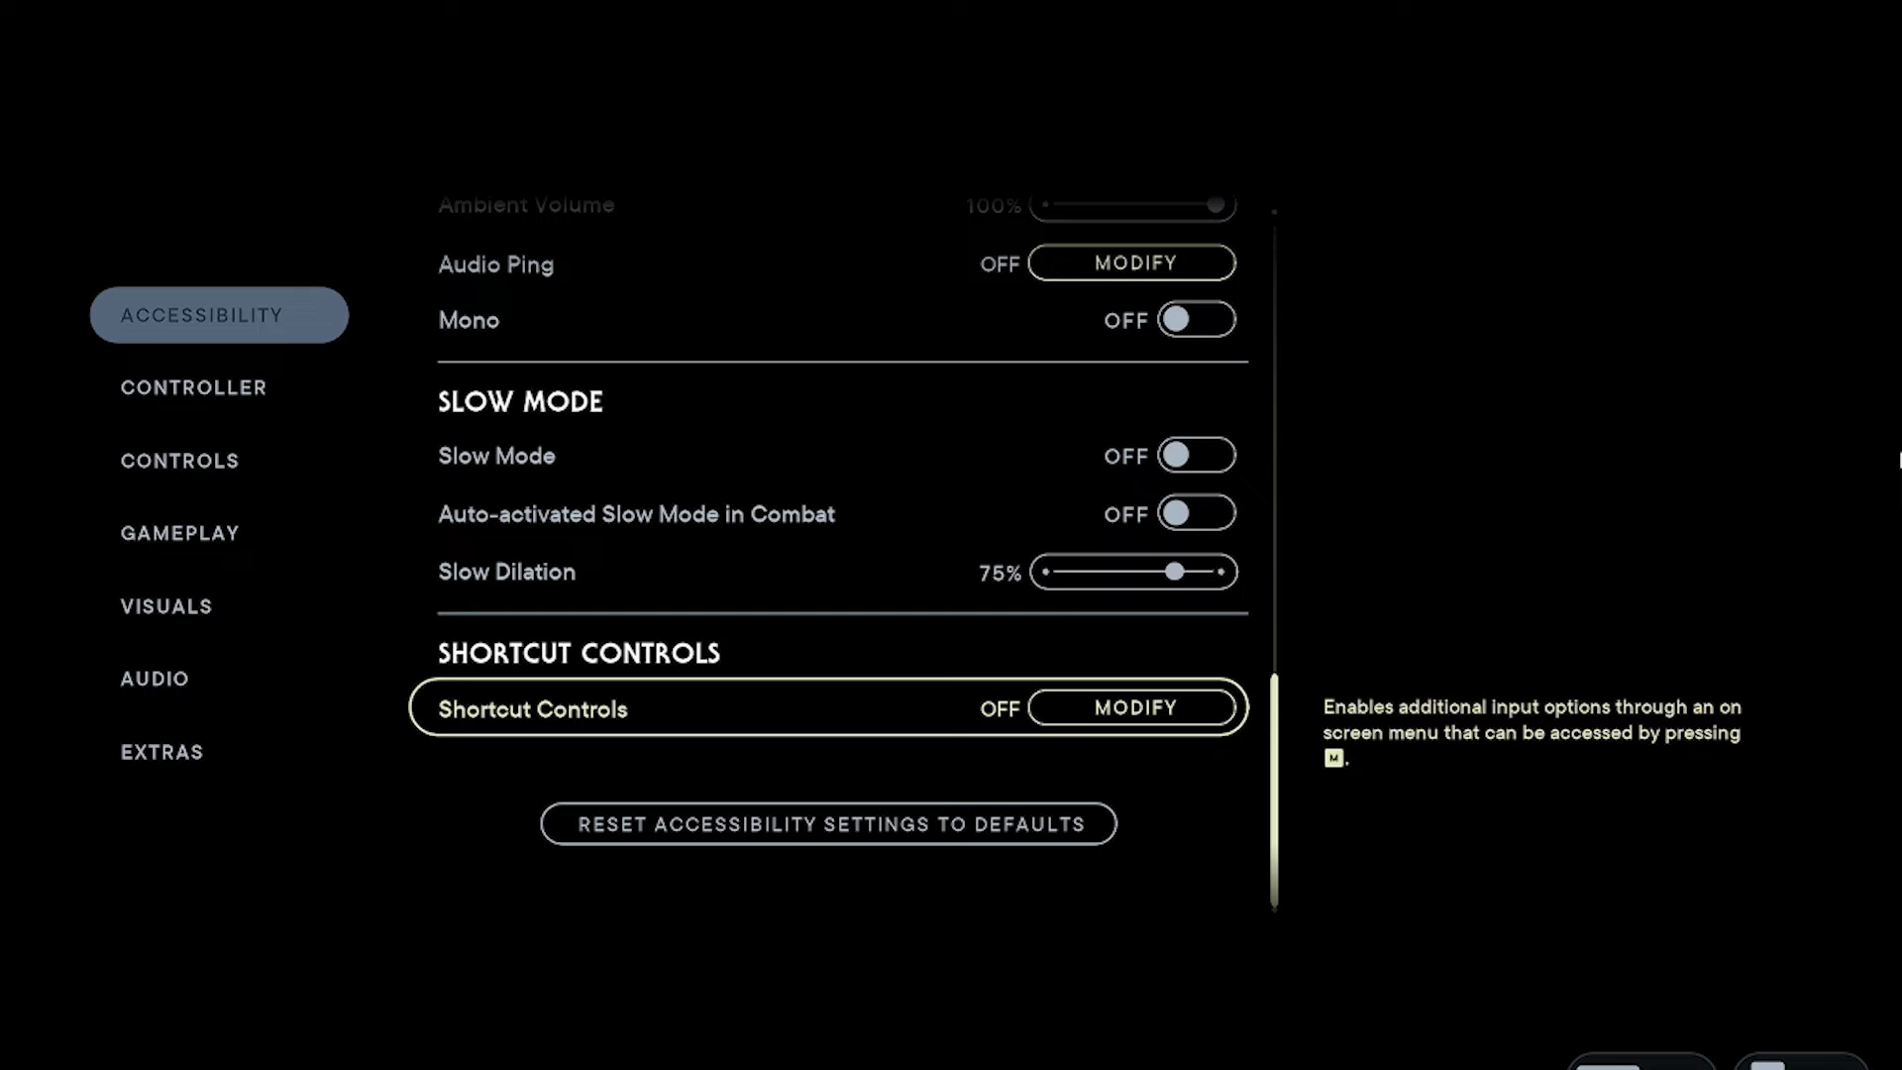